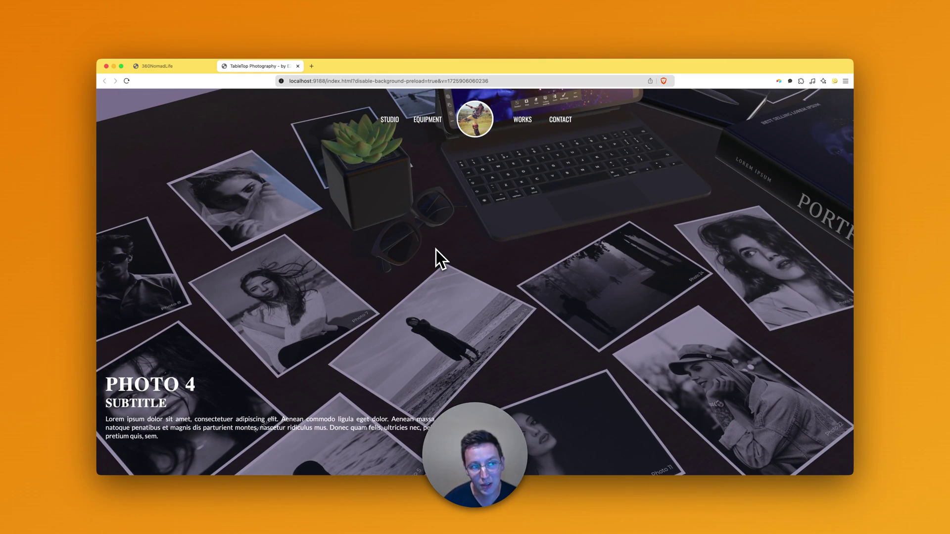
# Switch to the 360NomadLife browser tab showing the travel-photo tabletop tour.
pyautogui.click(155, 69)
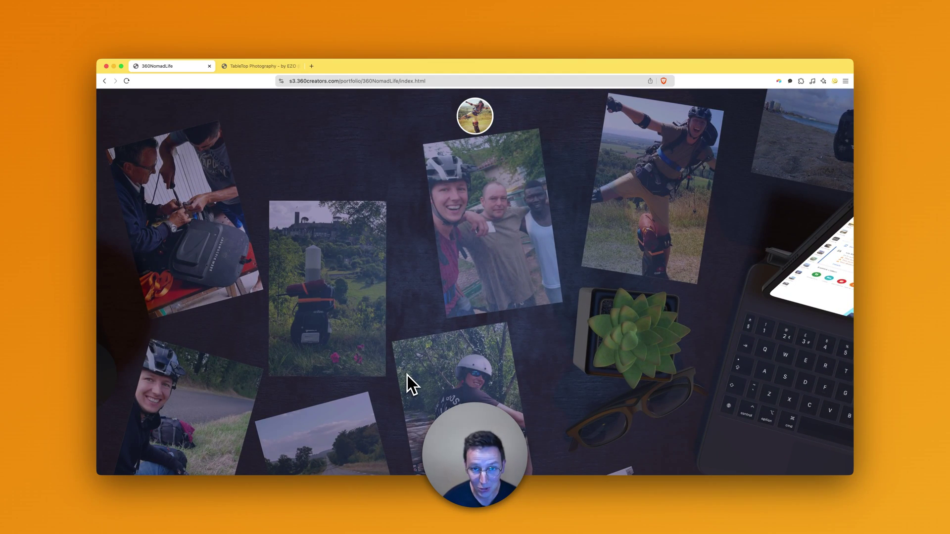
# Scroll through the 360NomadLife route map and travel photos, then close its tab.
pyautogui.scroll(-5, 417, 369)
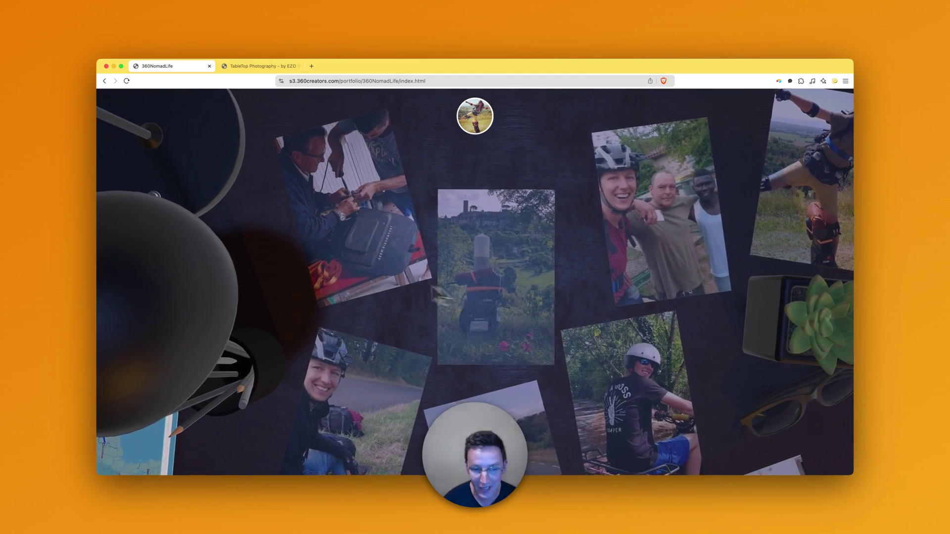
pyautogui.scroll(-5, 477, 208)
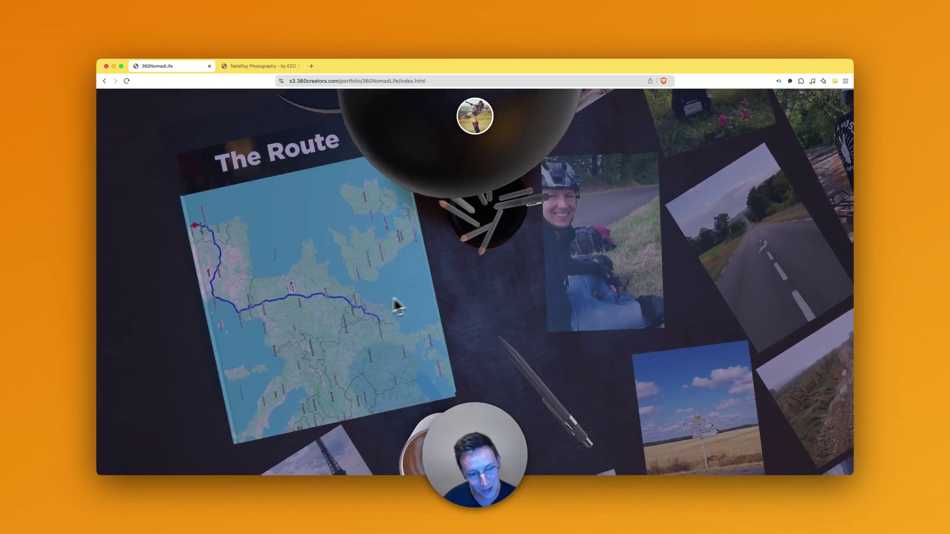
pyautogui.scroll(-5, 525, 295)
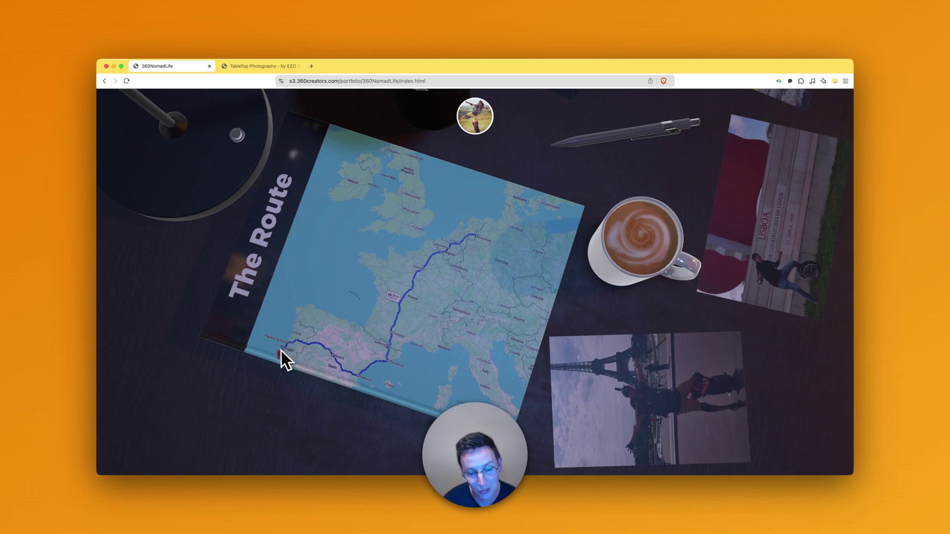
pyautogui.scroll(-3, 324, 359)
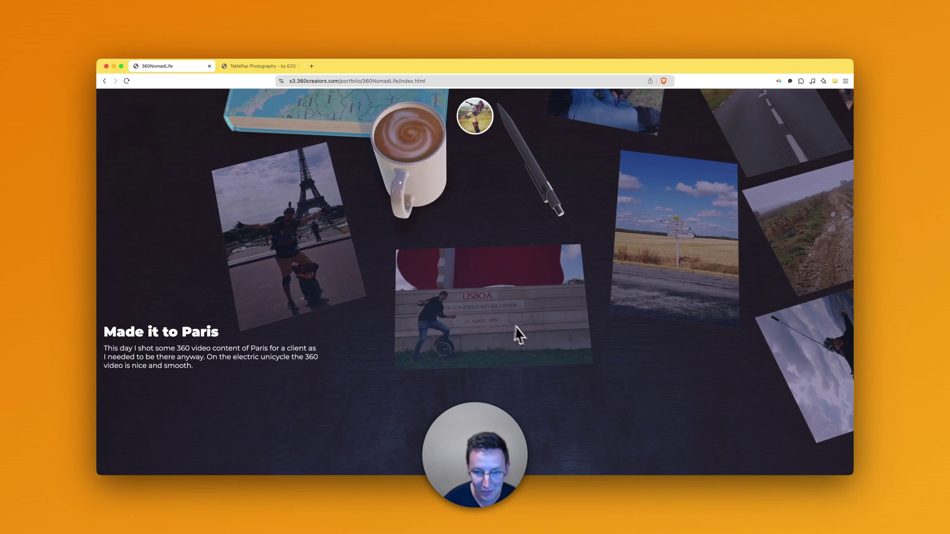
pyautogui.scroll(-3, 521, 333)
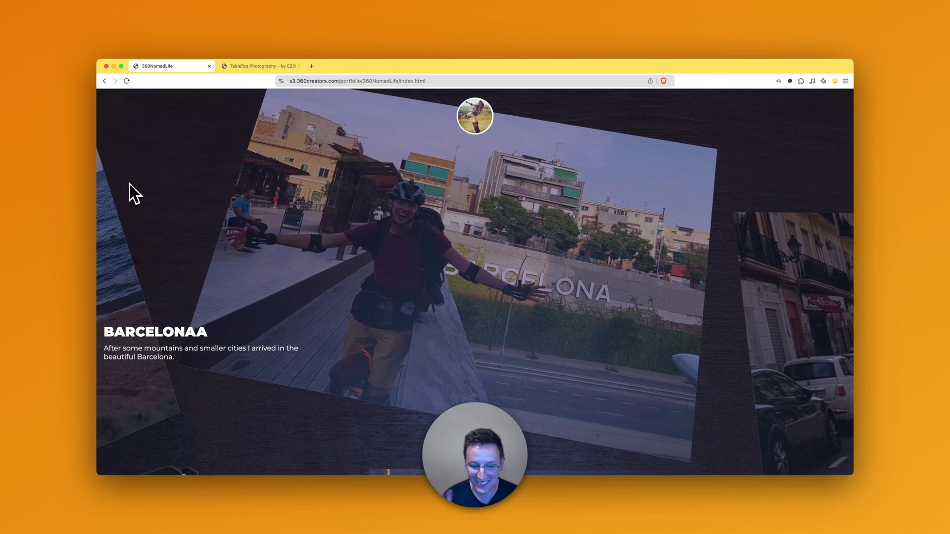
pyautogui.click(210, 66)
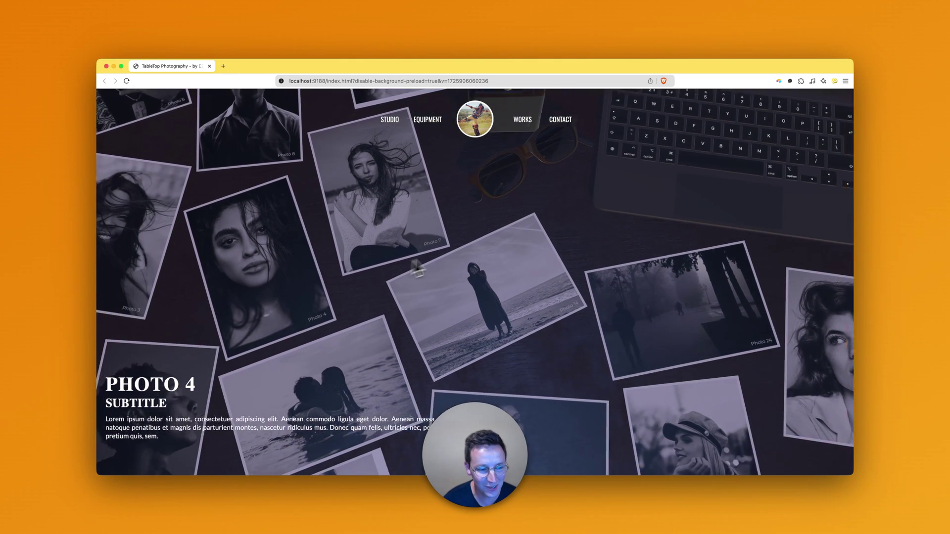
# Open the tt_photography 3D model and capture its thumbnail from the current desk view.
pyautogui.press('super+Tab')
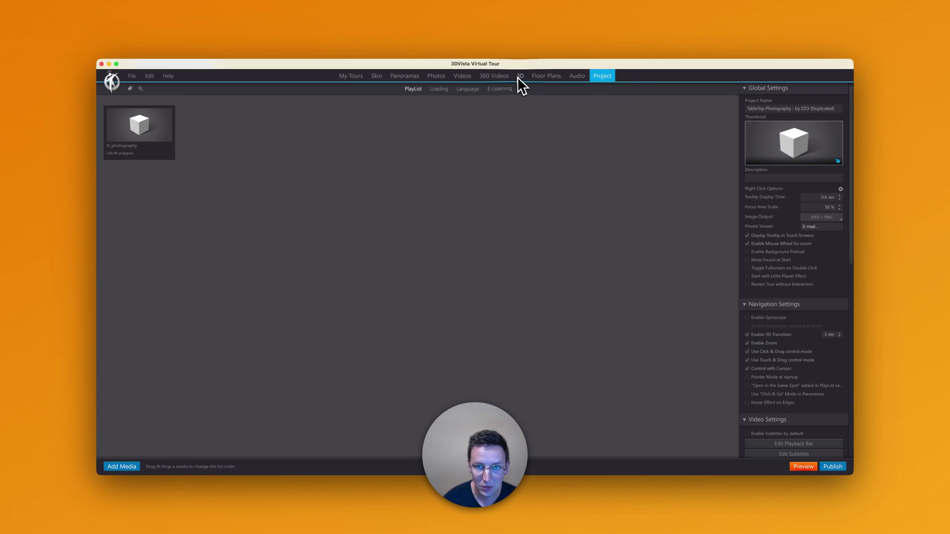
pyautogui.click(519, 77)
pyautogui.click(141, 127)
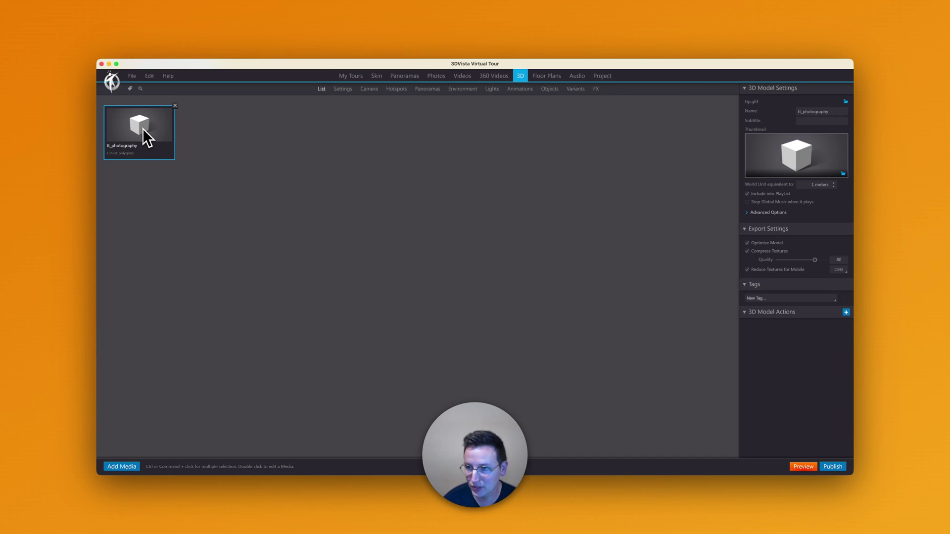
pyautogui.doubleClick(142, 129)
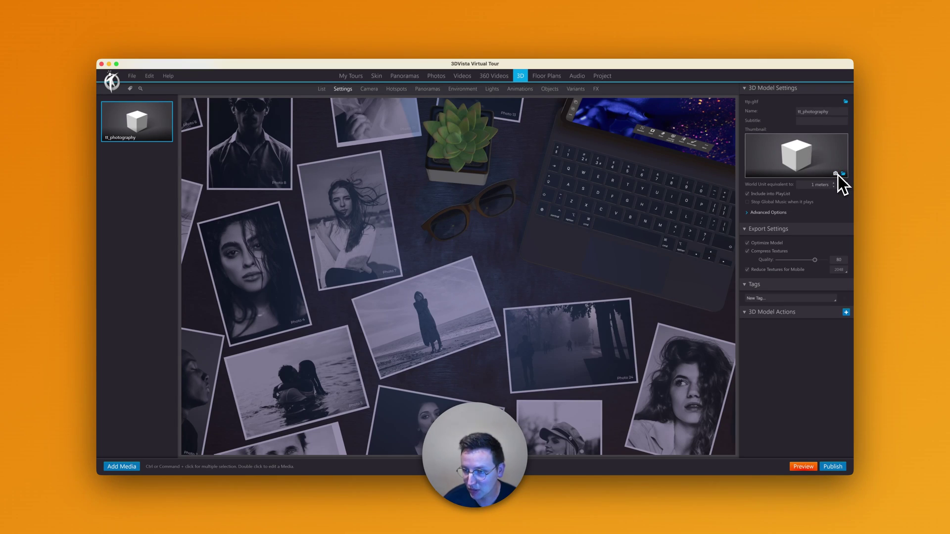
pyautogui.click(836, 173)
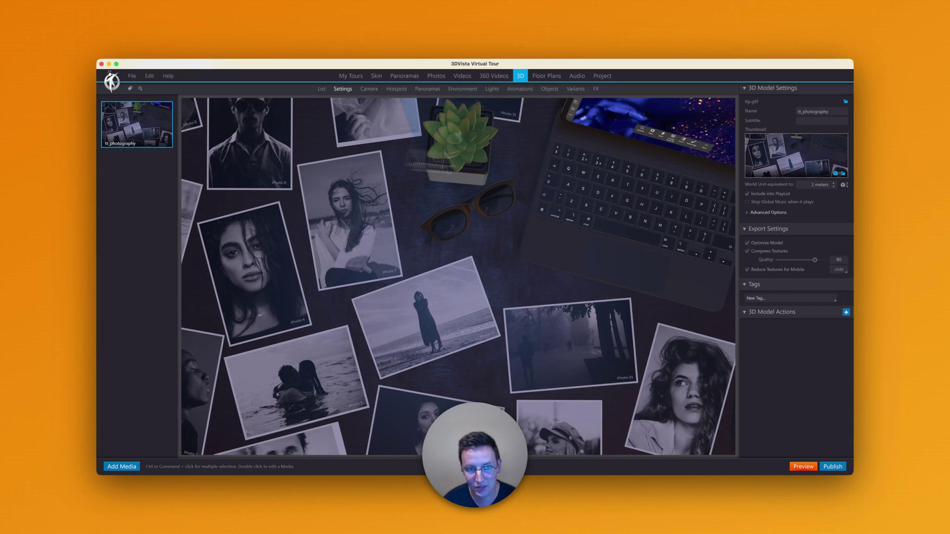
# Place a Photo1.jpg image hotspot on the Photo 7 print and enlarge it to 178 × 267 px.
pyautogui.click(398, 91)
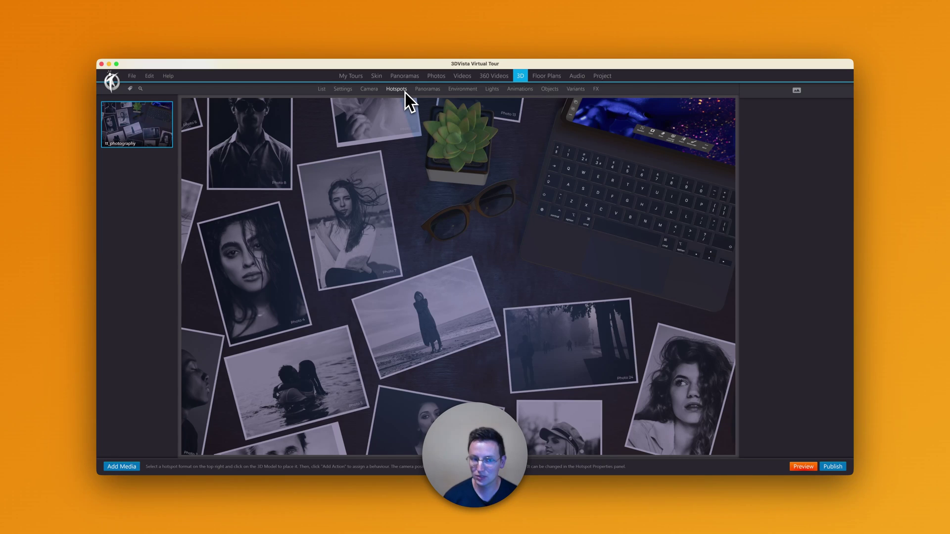
pyautogui.moveTo(410, 148); pyautogui.dragTo(513, 202)
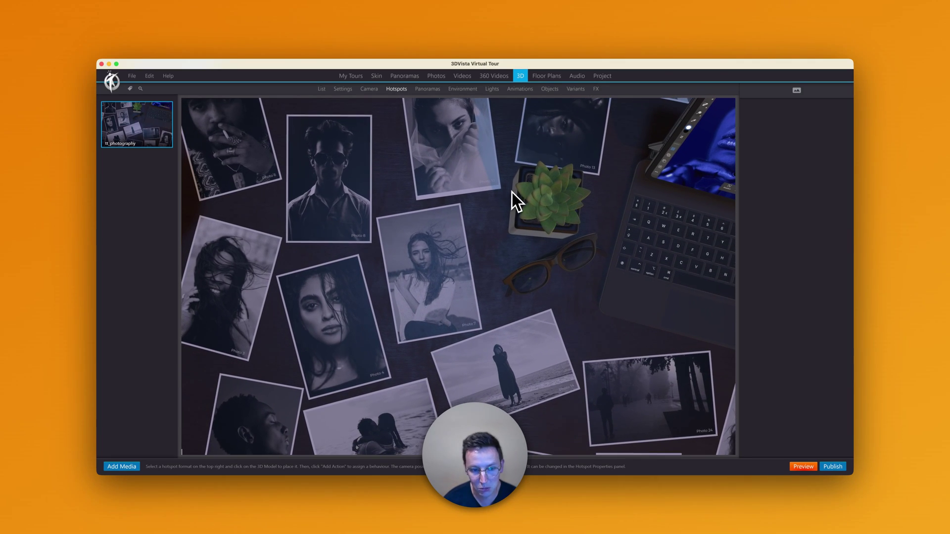
pyautogui.click(796, 91)
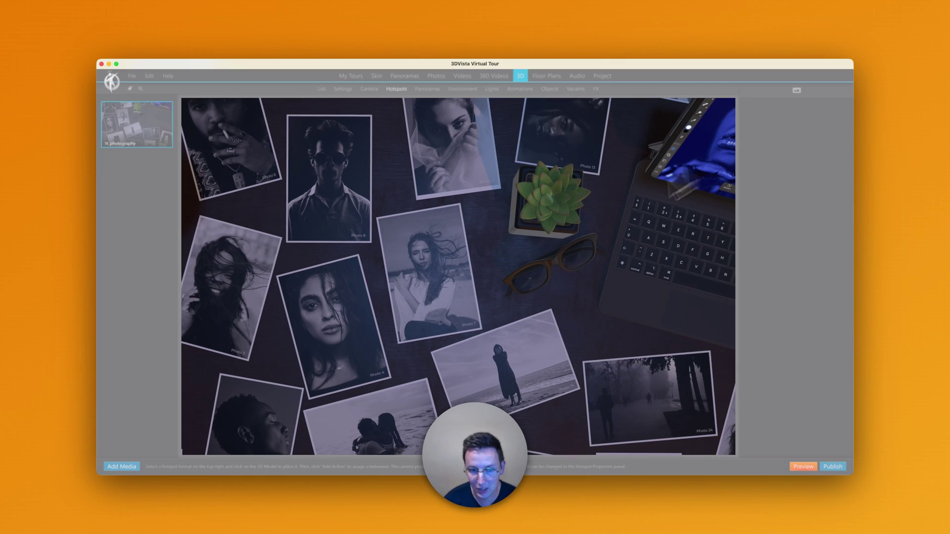
pyautogui.click(449, 215)
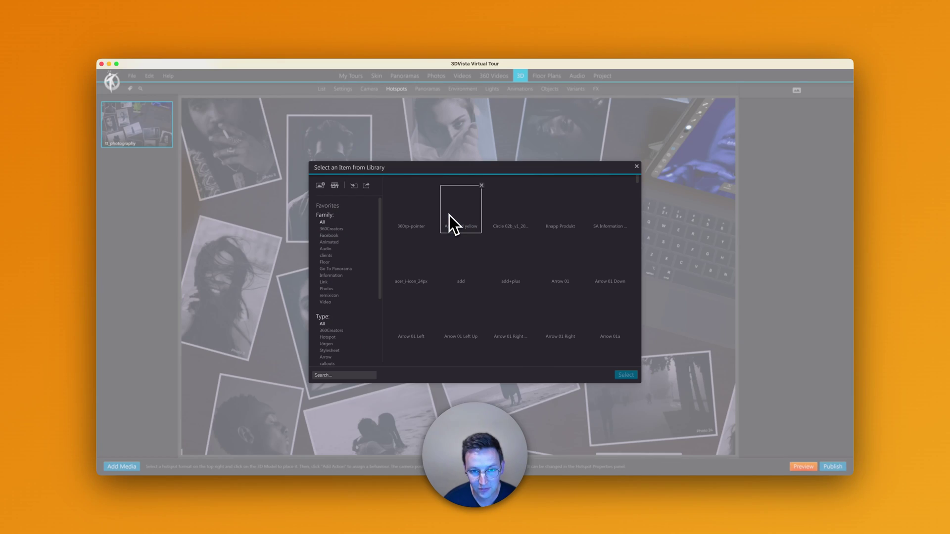
pyautogui.click(321, 186)
pyautogui.doubleClick(256, 352)
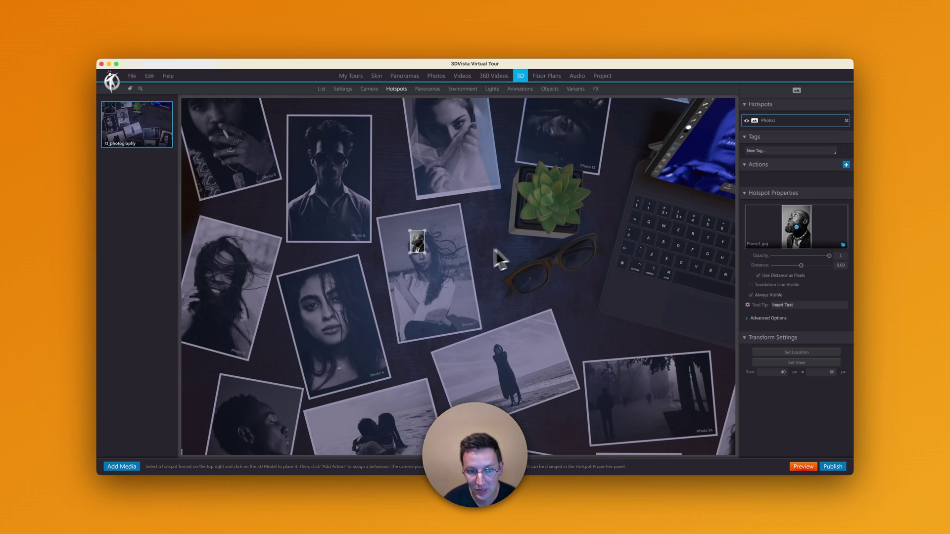
pyautogui.moveTo(425, 254); pyautogui.dragTo(458, 289)
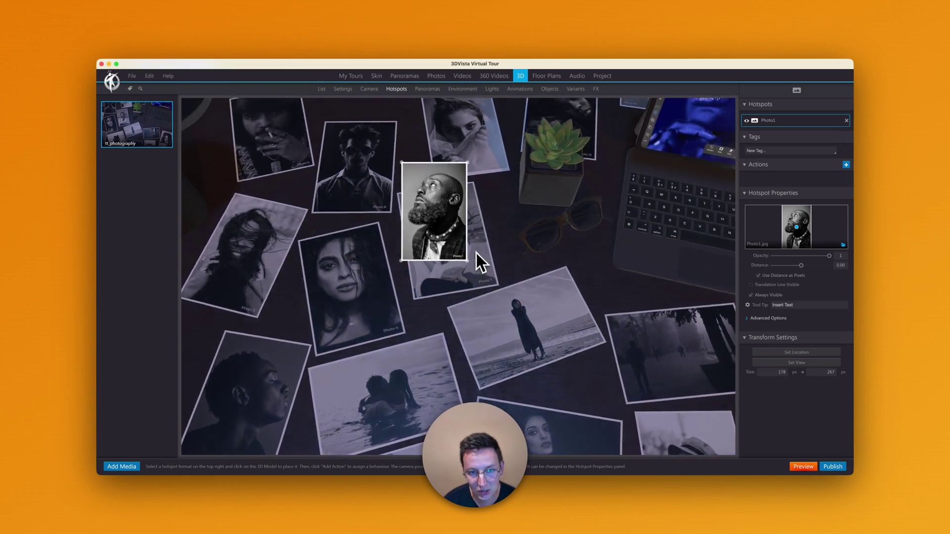
# Relocate the Photo1 hotspot onto the Photo 4 print and orbit to check its placement.
pyautogui.click(786, 352)
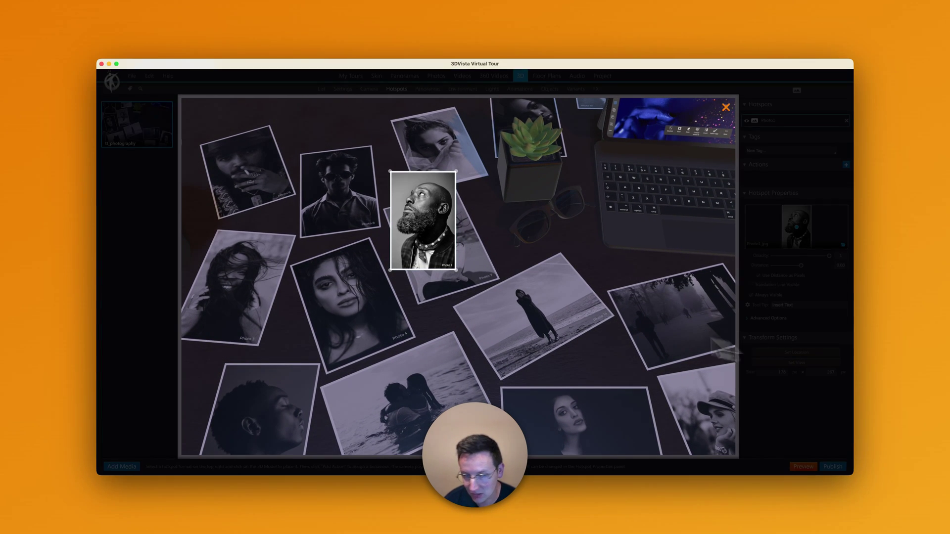
pyautogui.click(350, 297)
pyautogui.moveTo(373, 349); pyautogui.dragTo(377, 237)
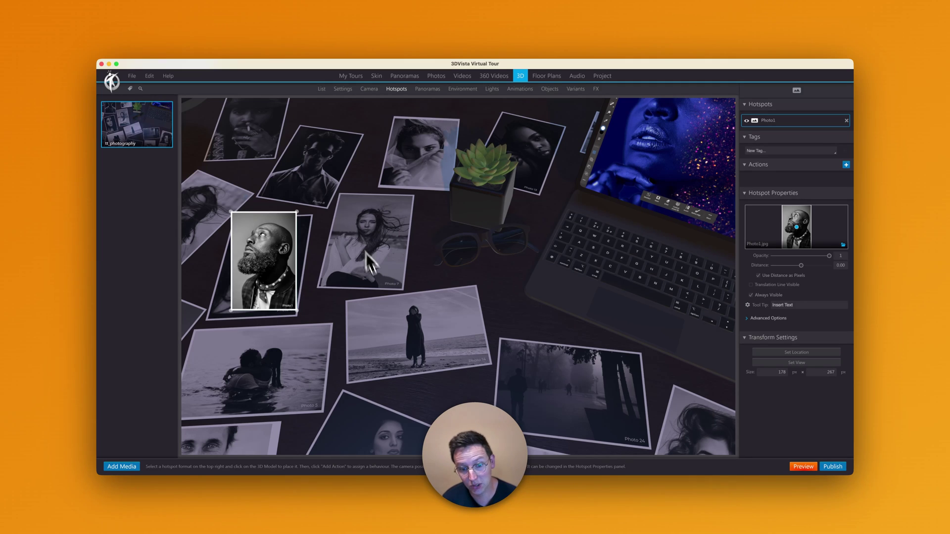
pyautogui.moveTo(371, 267); pyautogui.dragTo(435, 252)
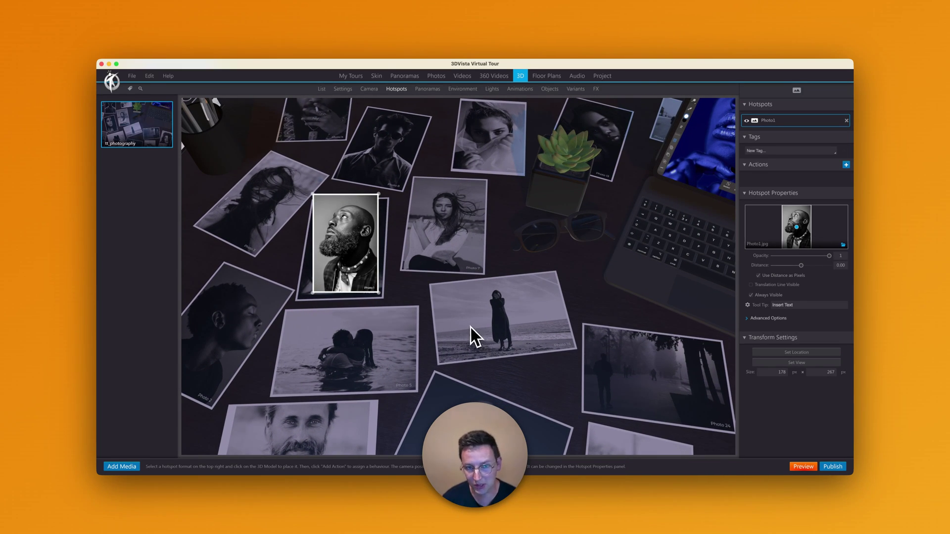
# Delete the Photo1 hotspot and select Photo_001 in the model's object list.
pyautogui.click(846, 120)
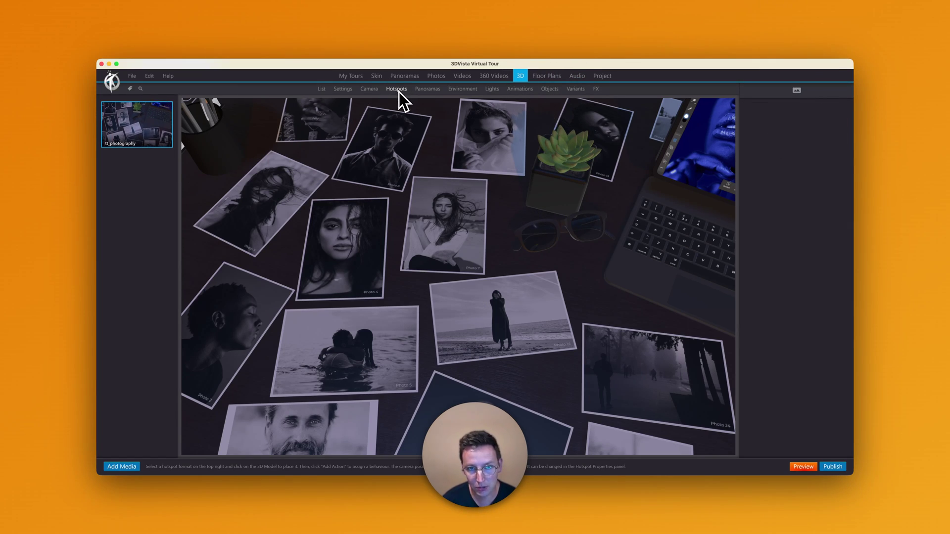
pyautogui.click(551, 90)
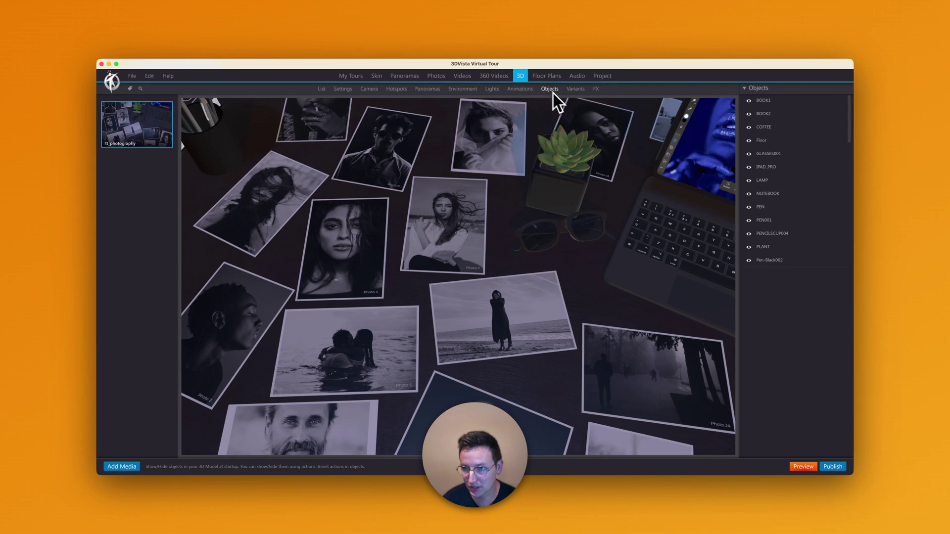
pyautogui.scroll(-5, 846, 163)
pyautogui.scroll(-1, 839, 156)
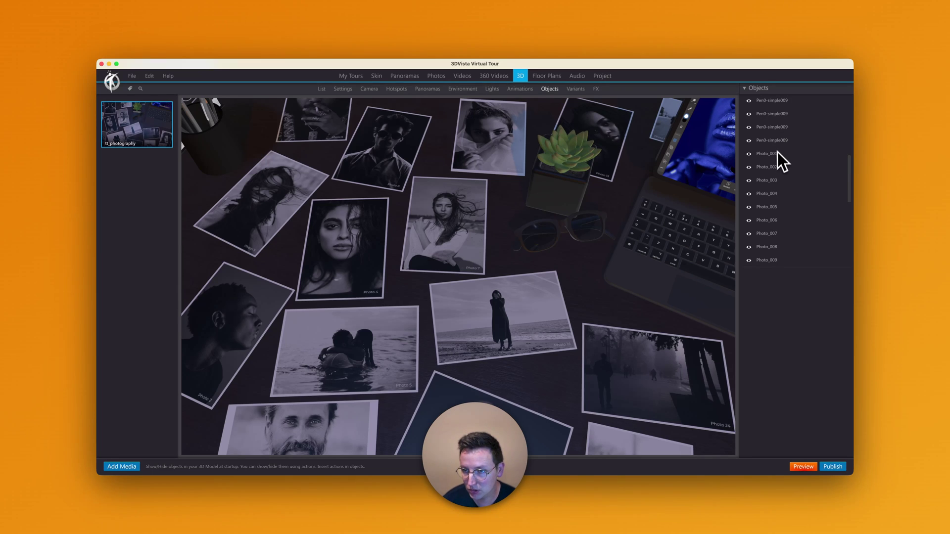
pyautogui.click(775, 154)
pyautogui.moveTo(418, 269); pyautogui.dragTo(656, 311)
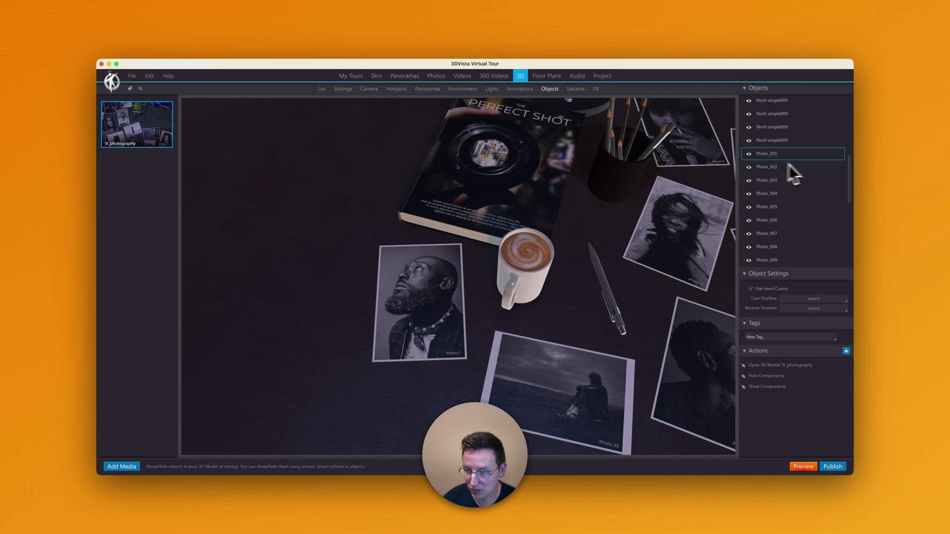
# Hide Photo_001 and show it again twice to test its visibility toggle.
pyautogui.click(748, 154)
pyautogui.click(749, 154)
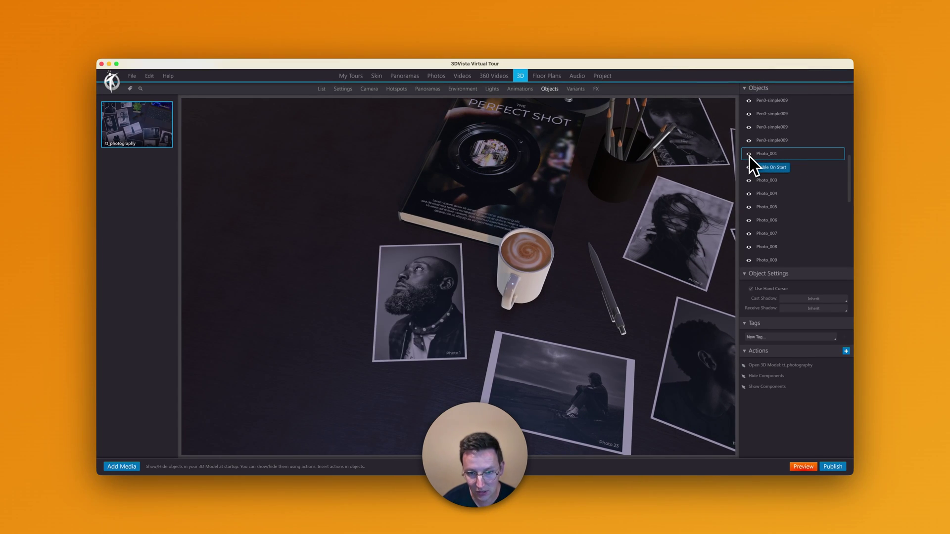
pyautogui.click(749, 156)
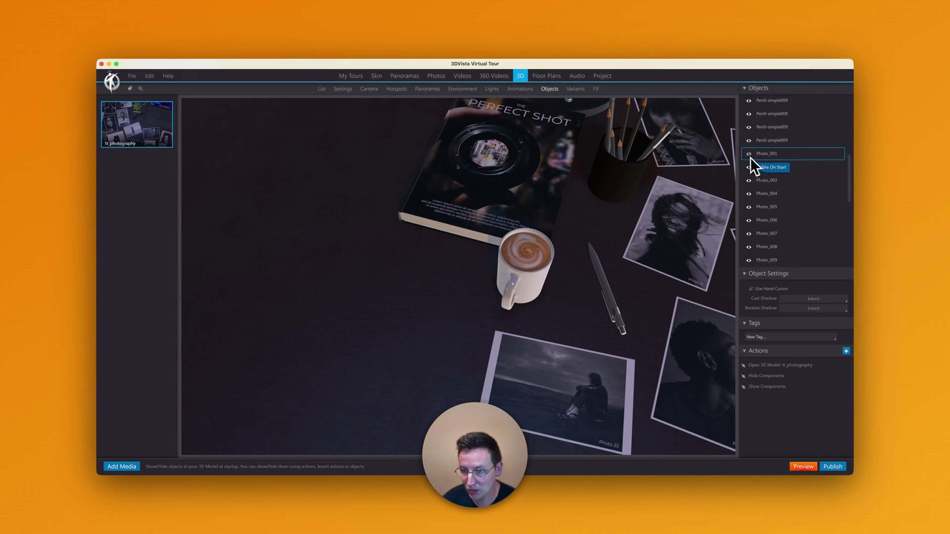
pyautogui.click(749, 155)
# Select Pen0-simple009 through Photo_006, hide them at startup, and tag them 'test'.
pyautogui.click(782, 114)
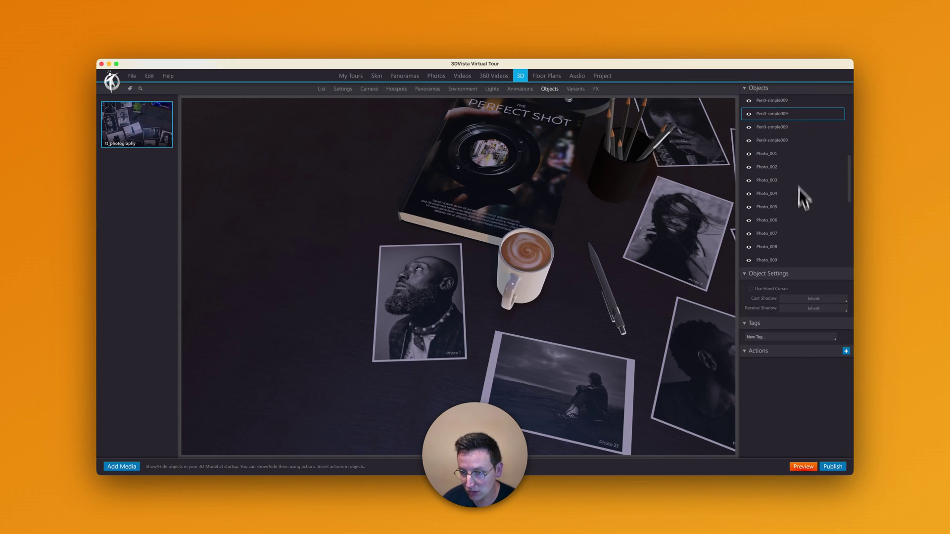
pyautogui.keyDown('shift'); pyautogui.click(798, 222); pyautogui.keyUp('shift')
pyautogui.click(749, 222)
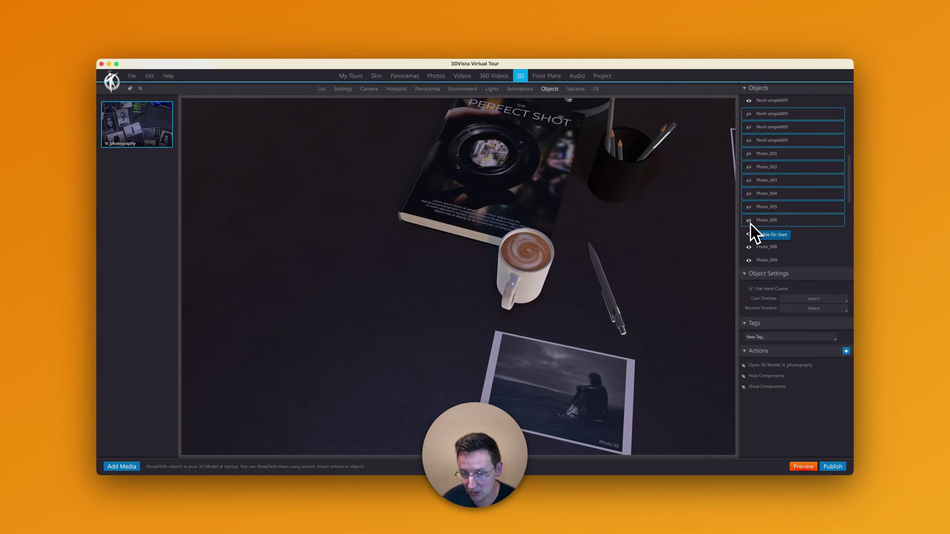
pyautogui.click(750, 223)
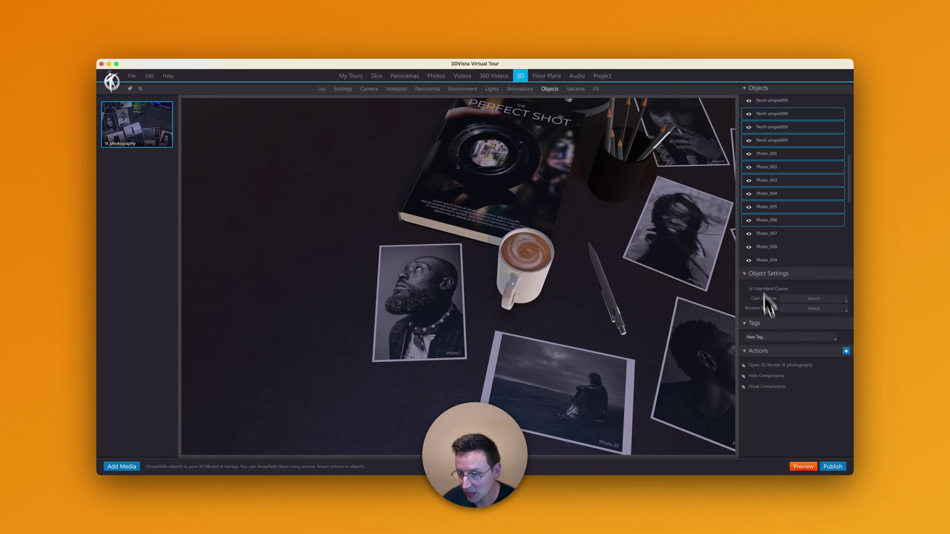
pyautogui.click(751, 219)
pyautogui.click(766, 337)
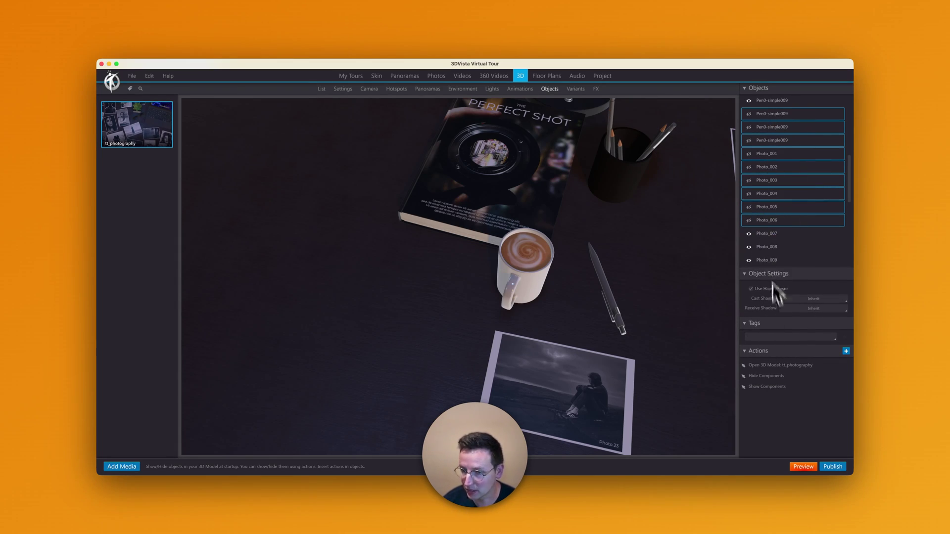
pyautogui.write('test')
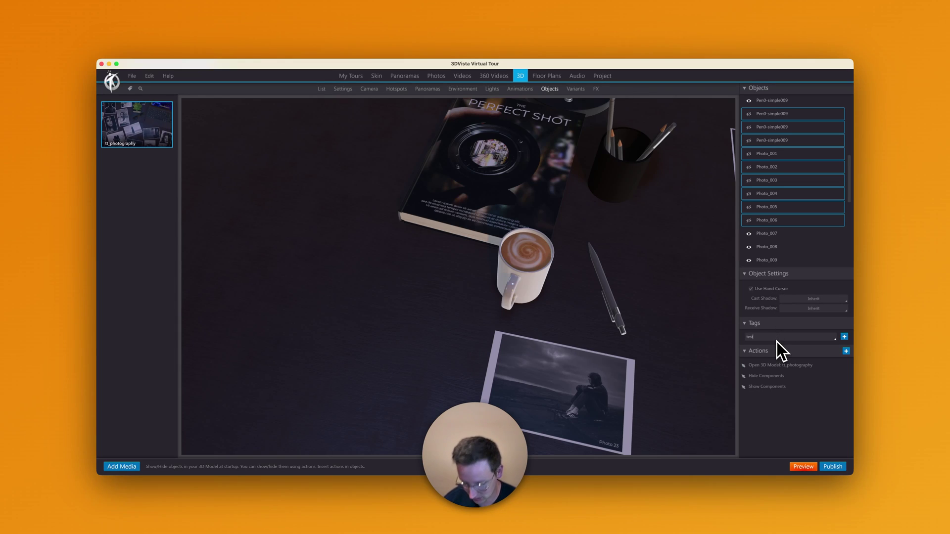
pyautogui.press('Return')
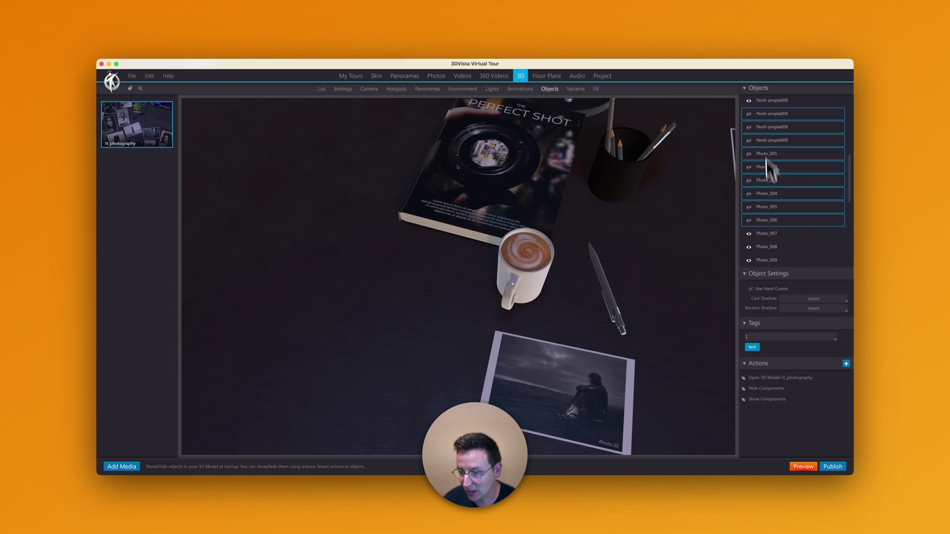
# Reselect the pens through Photo_006, remove the 'test' tag, make them visible, then select Photo_001.
pyautogui.click(774, 230)
pyautogui.click(776, 196)
pyautogui.click(780, 220)
pyautogui.keyDown('shift'); pyautogui.click(777, 114); pyautogui.keyUp('shift')
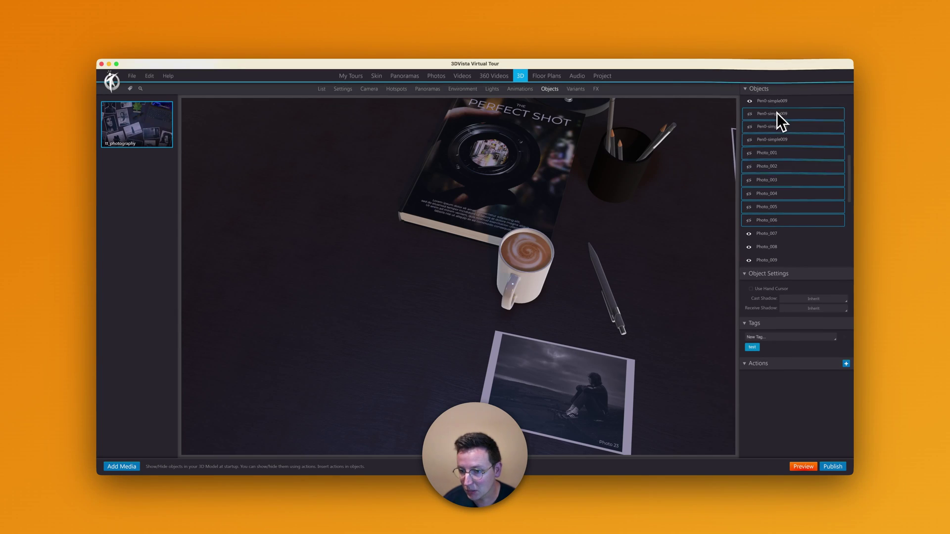
pyautogui.click(756, 347)
pyautogui.click(749, 221)
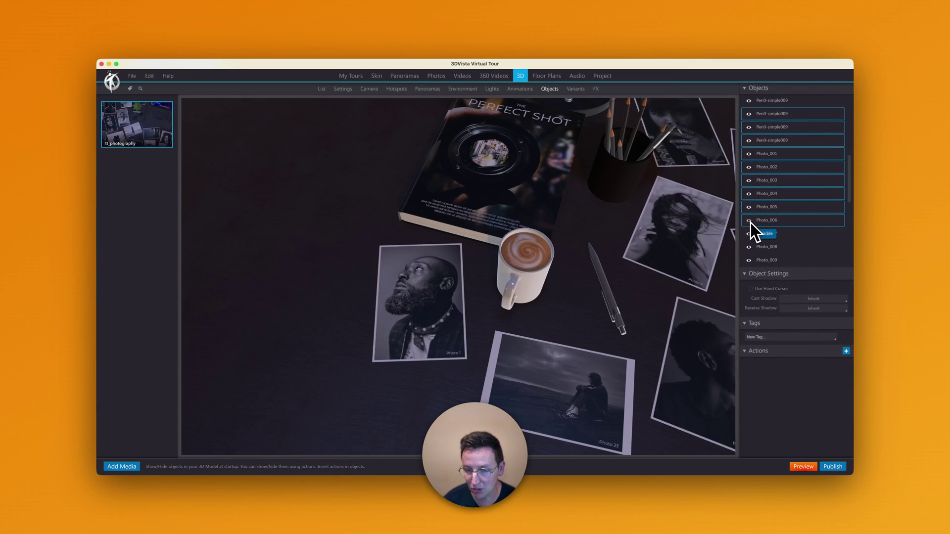
pyautogui.click(776, 233)
pyautogui.click(776, 155)
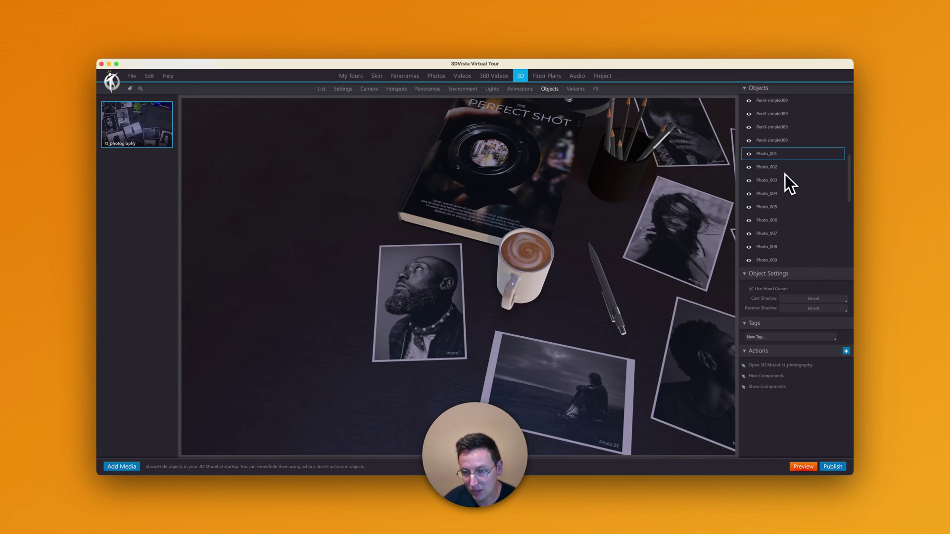
# In Finder, expand media > 3D > tt_photography to list the model's images.
pyautogui.click(251, 470)
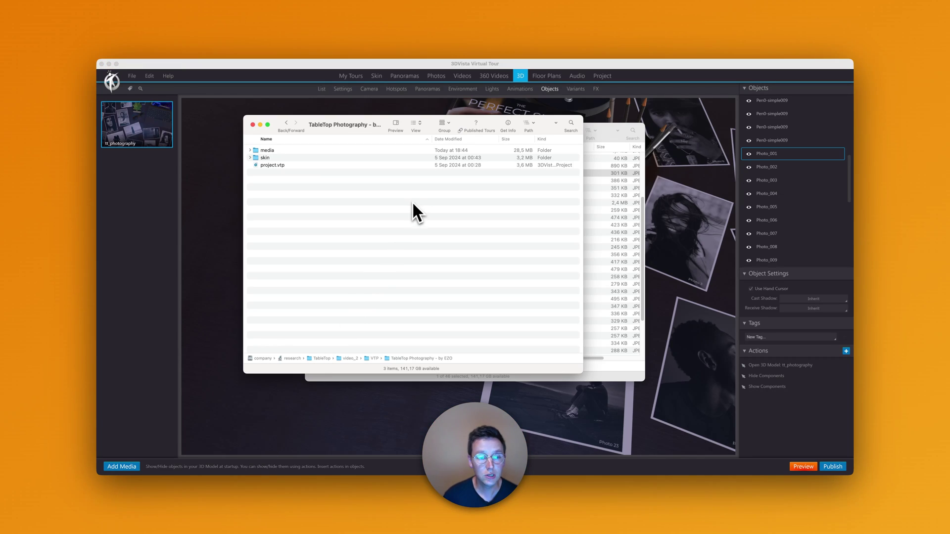
pyautogui.click(260, 151)
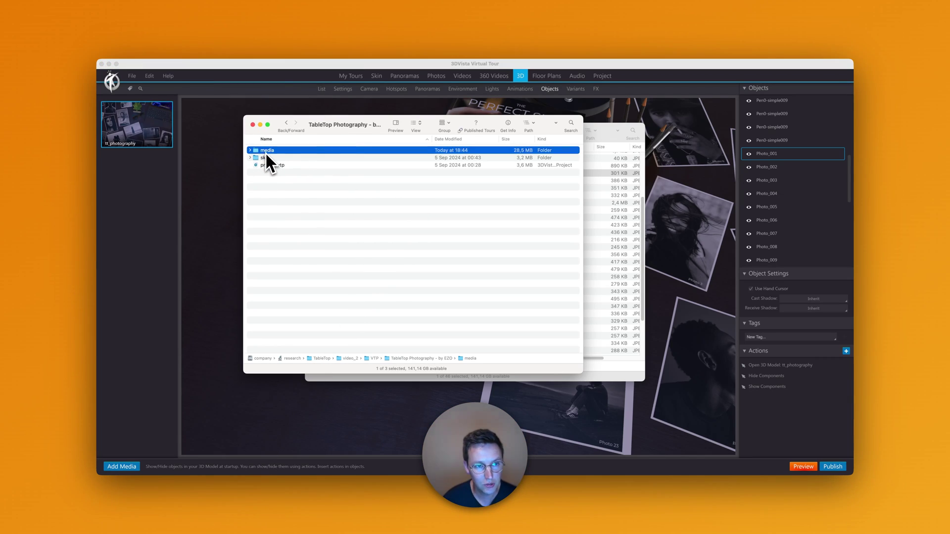
pyautogui.press('Right')
pyautogui.press('Down')
pyautogui.press('Right')
pyautogui.press('Down')
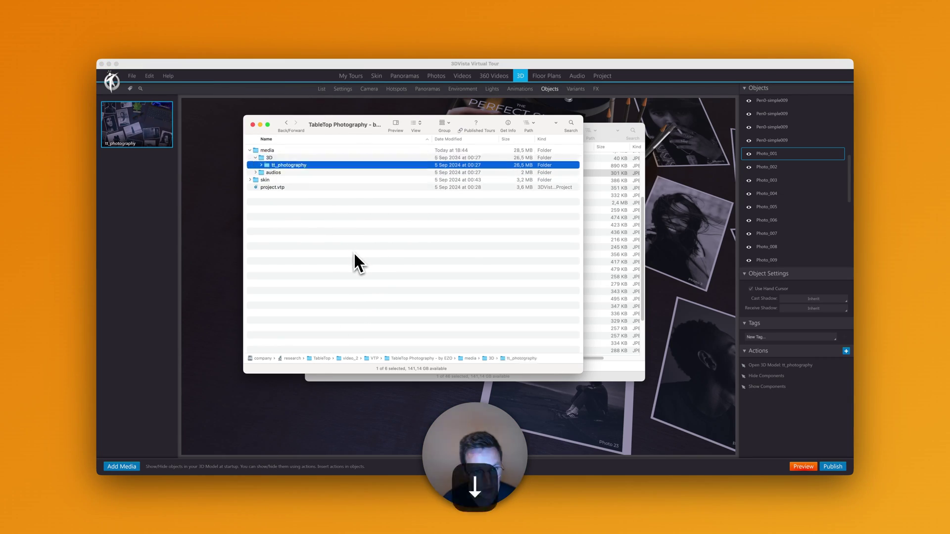
pyautogui.press('Right')
# Find Photo1.jpg among the image files and preview it with Quick Look.
pyautogui.scroll(-2, 312, 182)
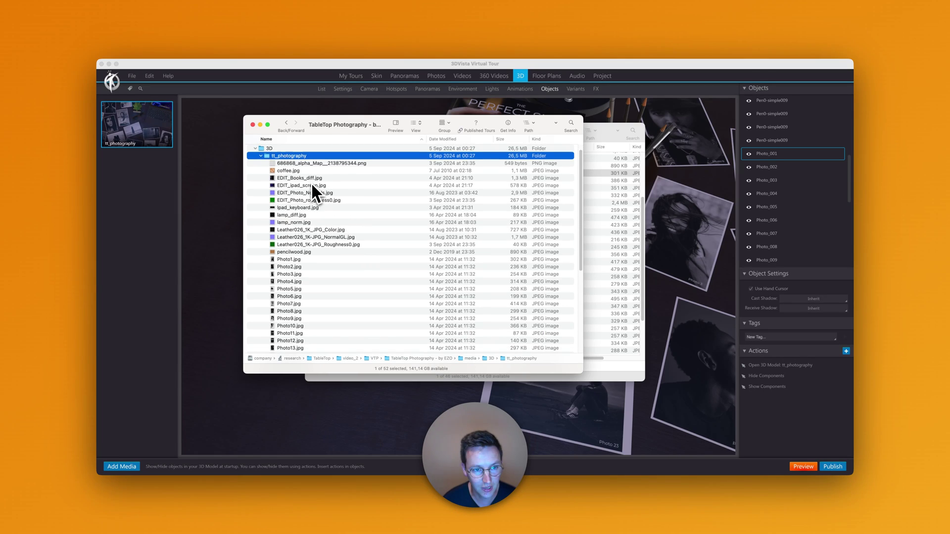
pyautogui.click(314, 276)
pyautogui.scroll(-10, 313, 218)
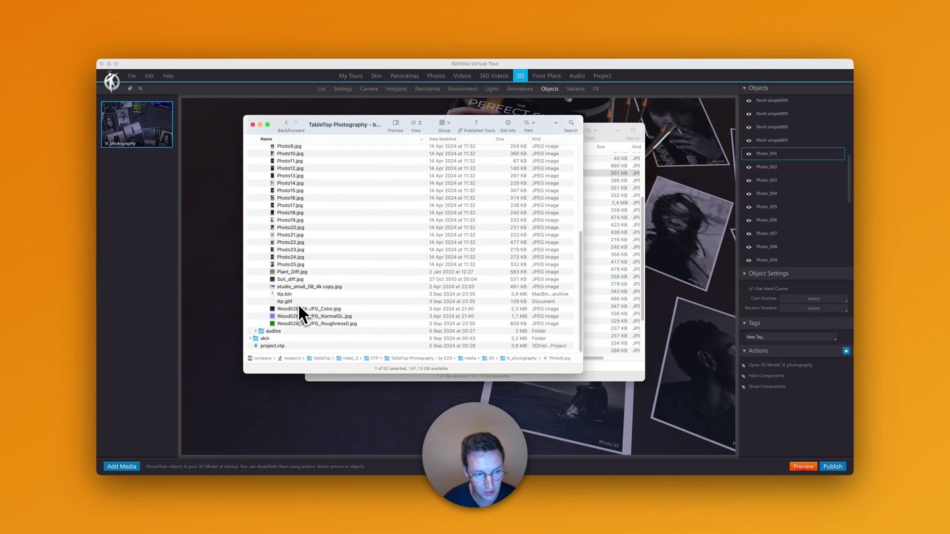
pyautogui.scroll(3, 317, 282)
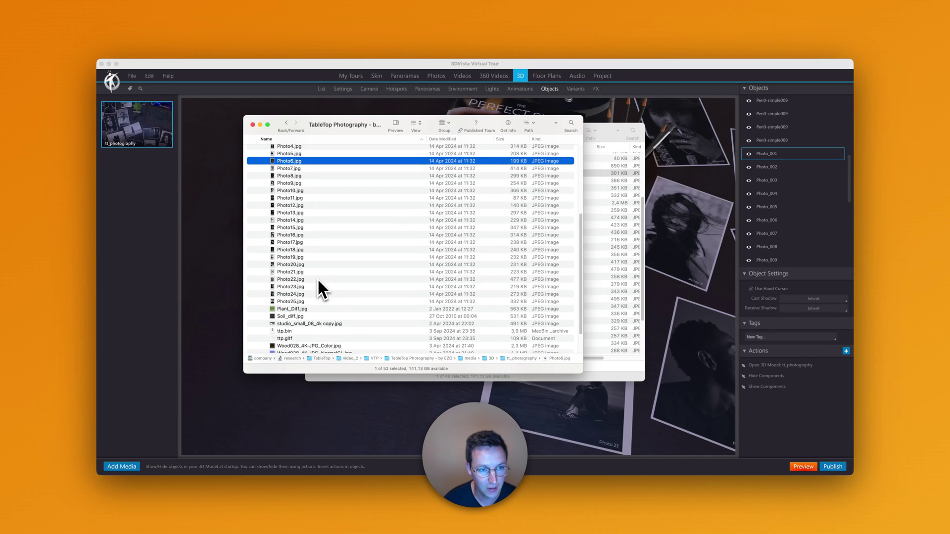
pyautogui.click(324, 345)
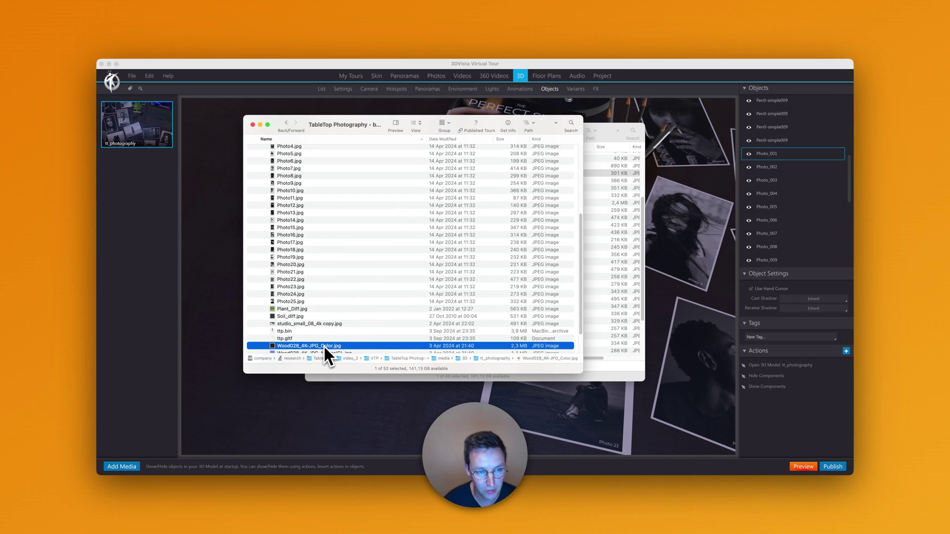
pyautogui.scroll(5, 330, 267)
pyautogui.click(299, 201)
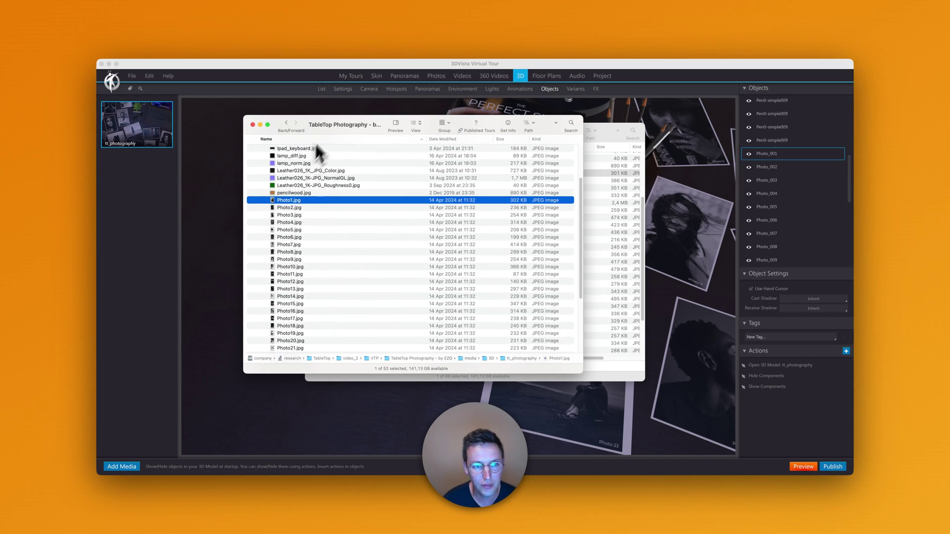
pyautogui.press('space')
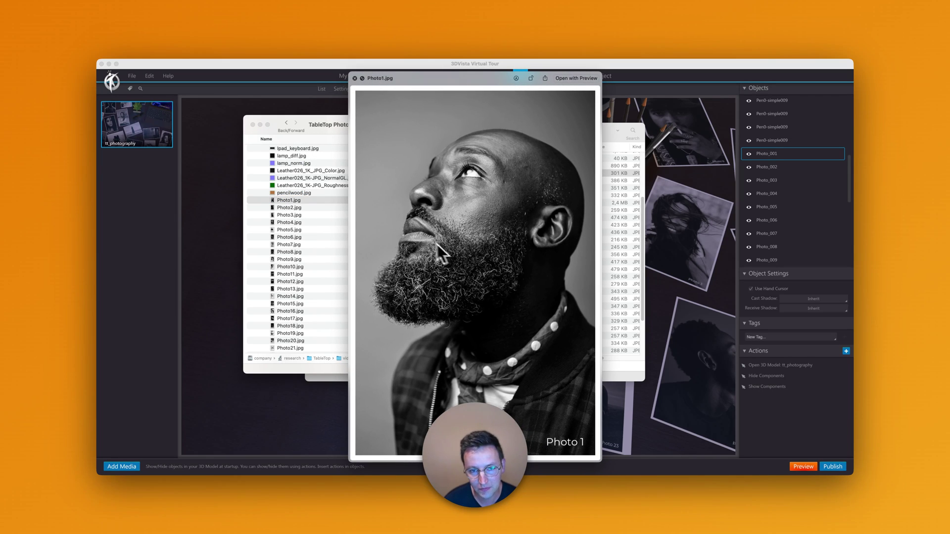
pyautogui.press('space')
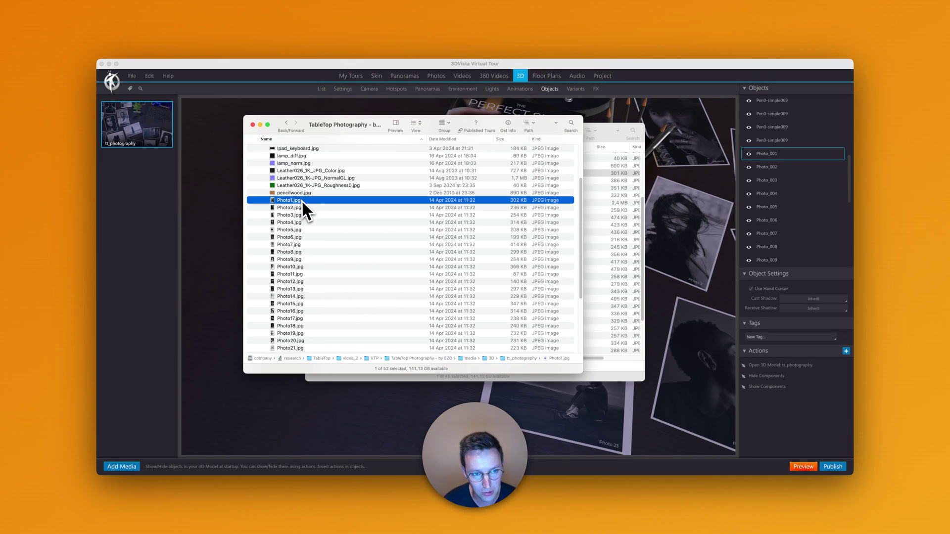
# Open Photo1.jpg in Affinity Photo.
pyautogui.rightClick(297, 200)
pyautogui.moveTo(340, 214)
pyautogui.click(429, 225)
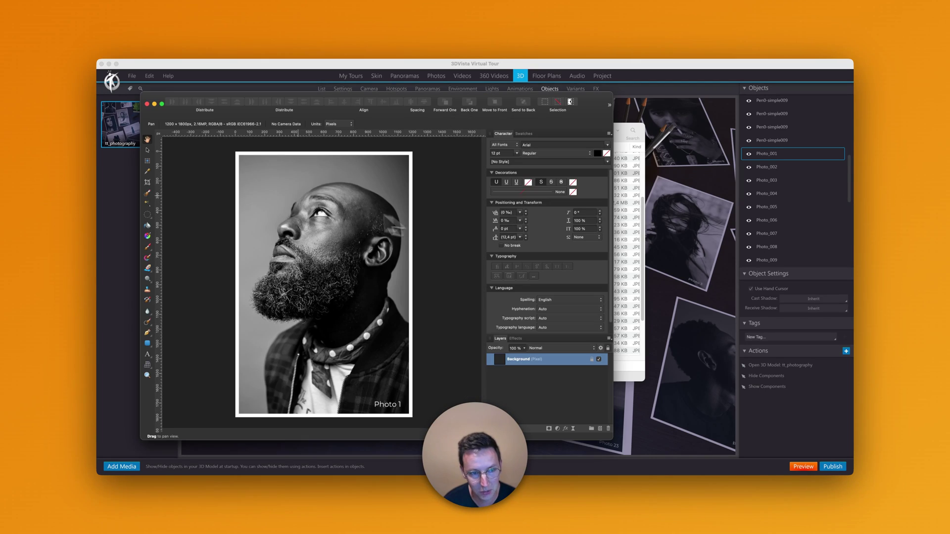
# Place your Eiffel Tower photo to fill the Photo 1 canvas and save it flattened.
pyautogui.click(302, 455)
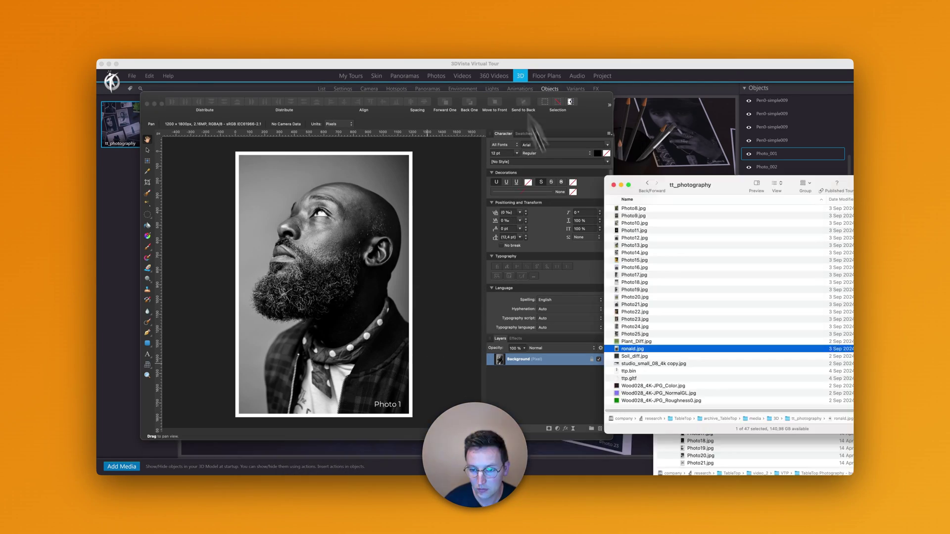
pyautogui.moveTo(632, 349); pyautogui.dragTo(328, 229)
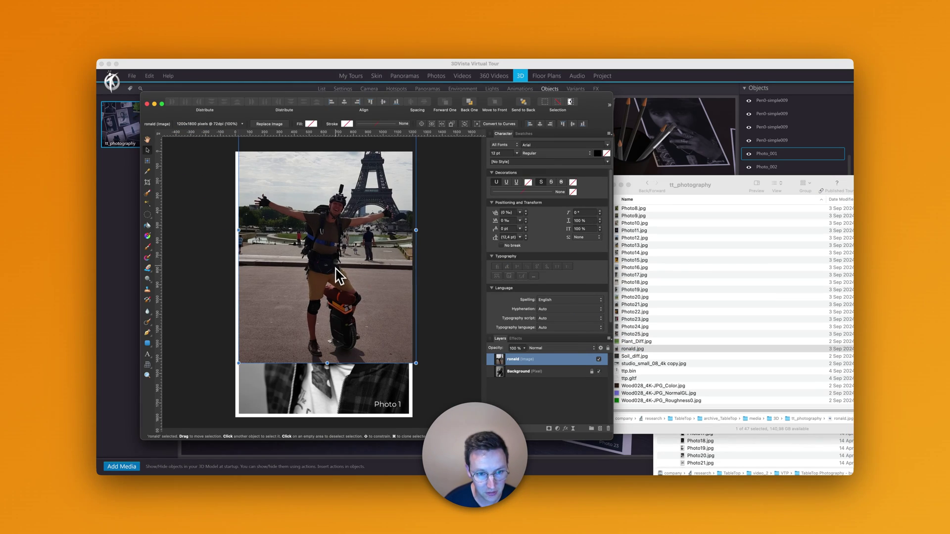
pyautogui.moveTo(333, 320); pyautogui.dragTo(331, 319)
pyautogui.moveTo(408, 420); pyautogui.dragTo(412, 419)
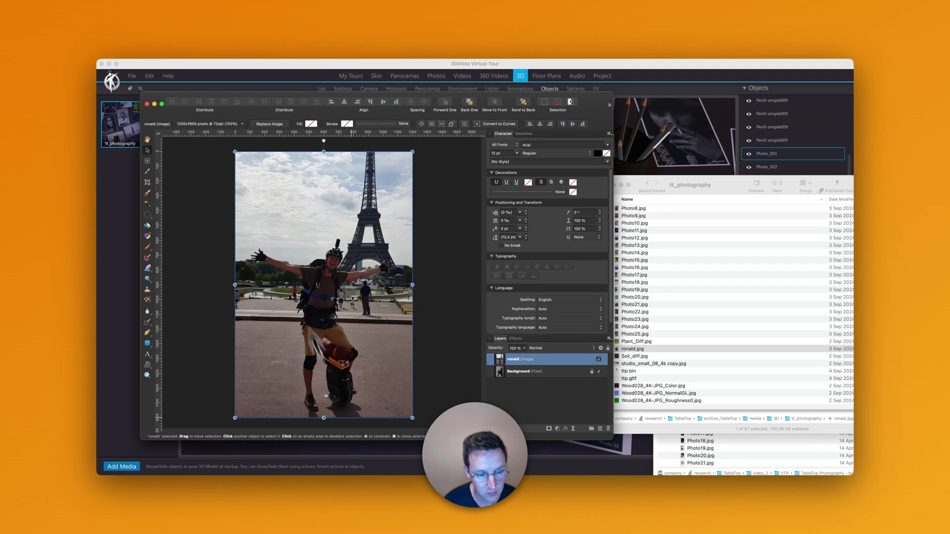
pyautogui.click(442, 264)
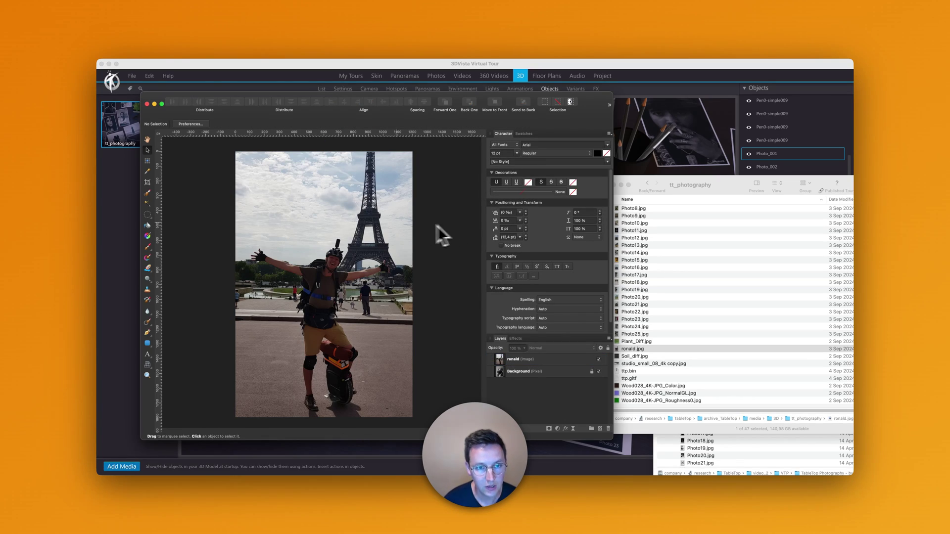
pyautogui.press('super+s')
pyautogui.click(486, 227)
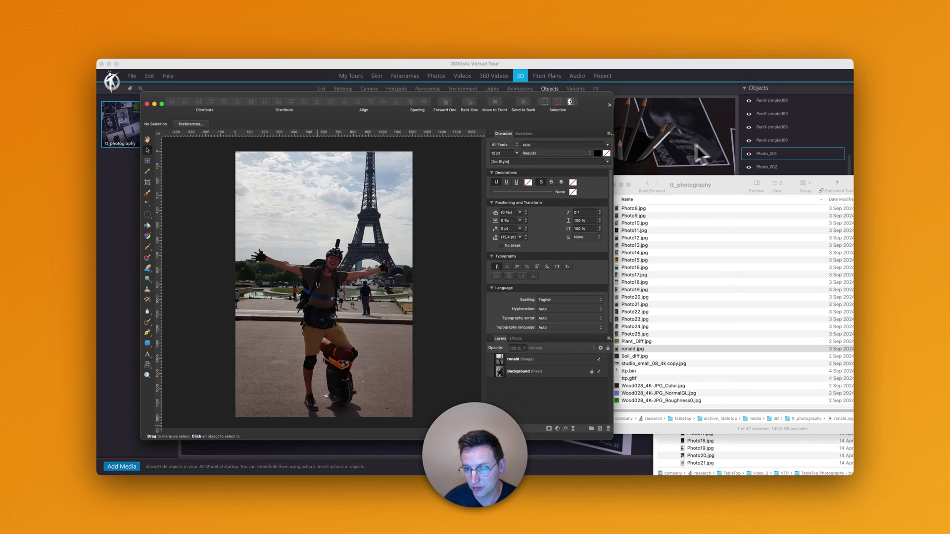
# Preview the project's photos with Quick Look in Finder to check the result.
pyautogui.click(770, 473)
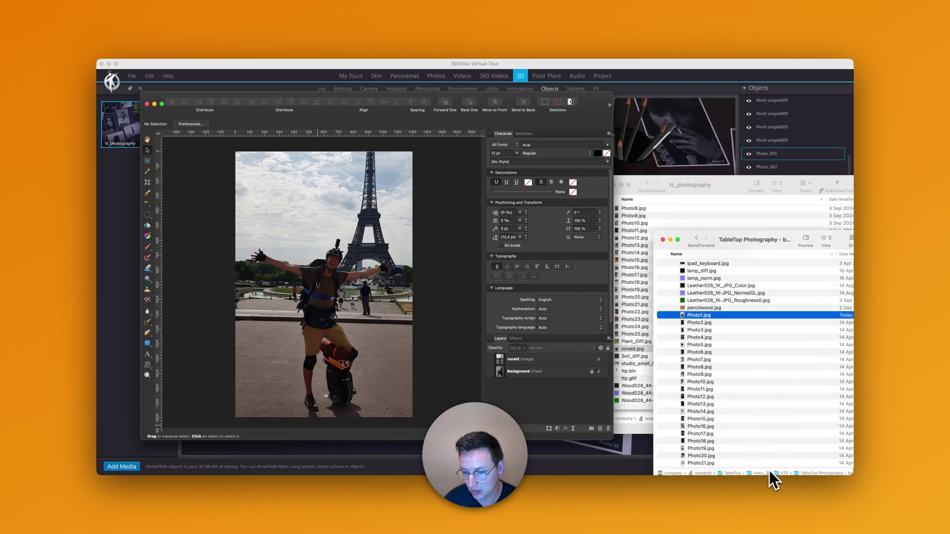
pyautogui.click(695, 324)
pyautogui.press('space')
pyautogui.press('Down')
pyautogui.press('Up')
pyautogui.press('Up')
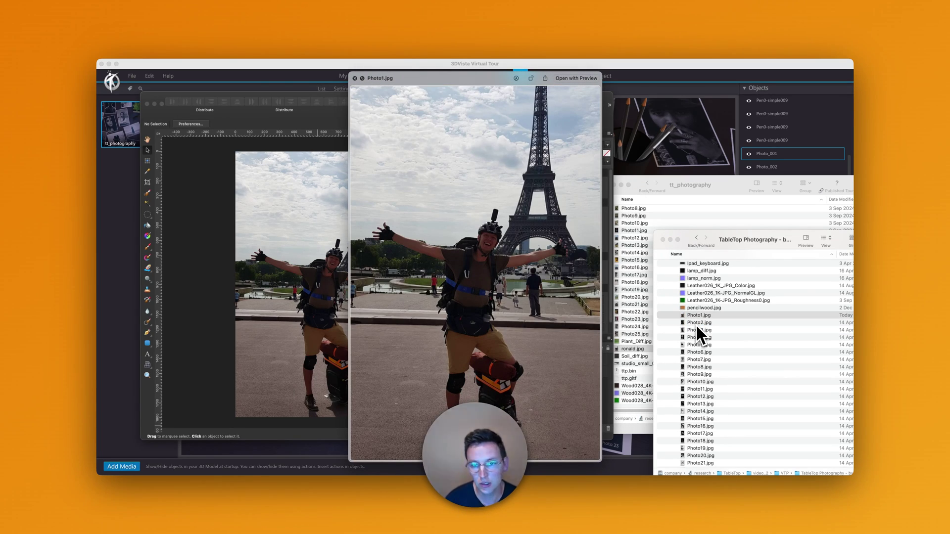
# Clear the project cache, then reselect tt_photography under 3D and reload its Objects list.
pyautogui.click(613, 63)
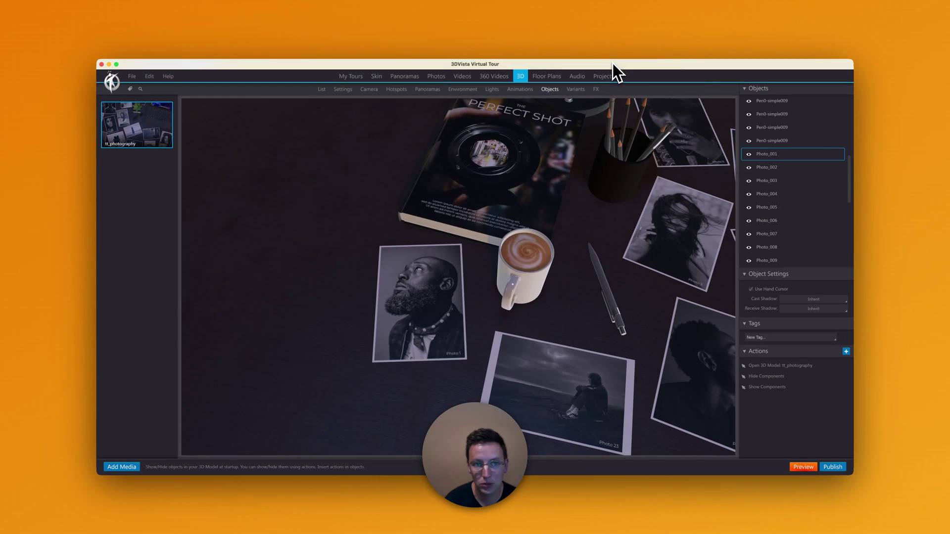
pyautogui.click(133, 76)
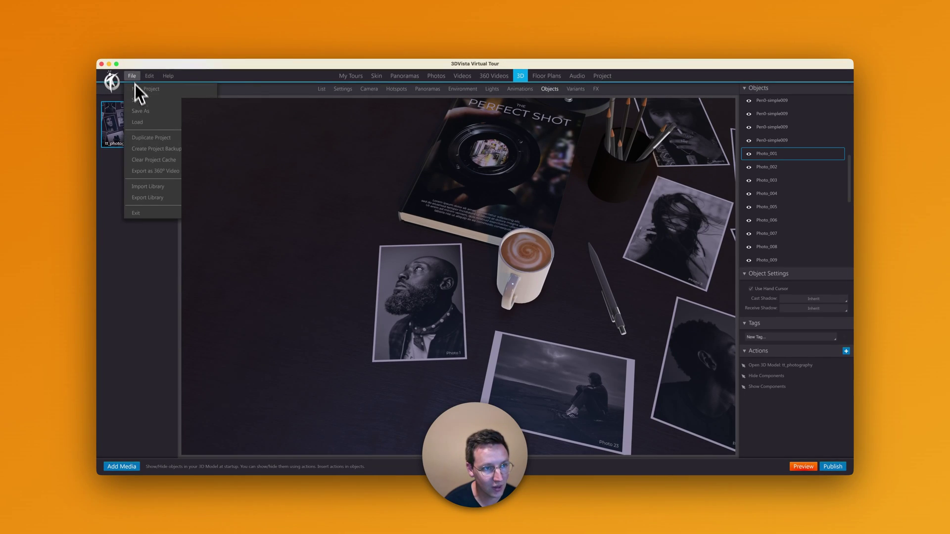
pyautogui.click(155, 162)
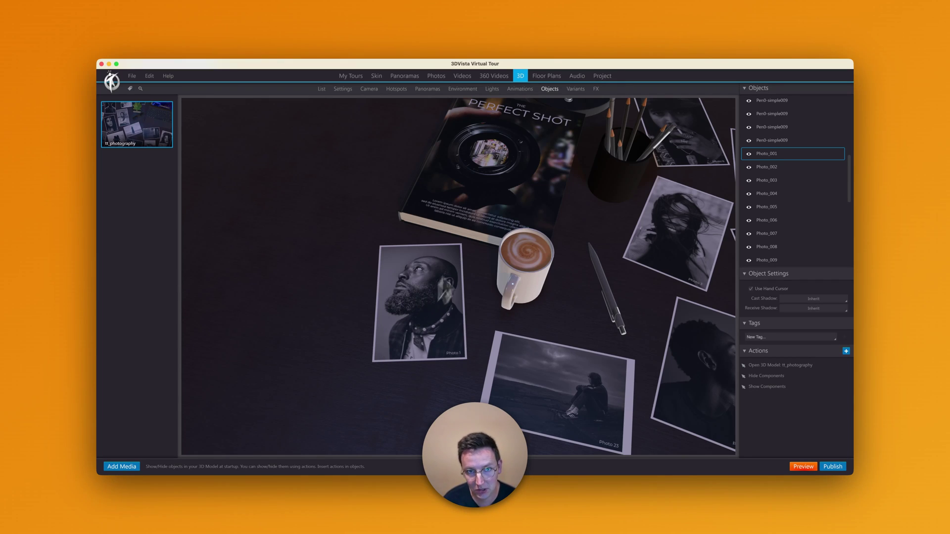
pyautogui.click(503, 76)
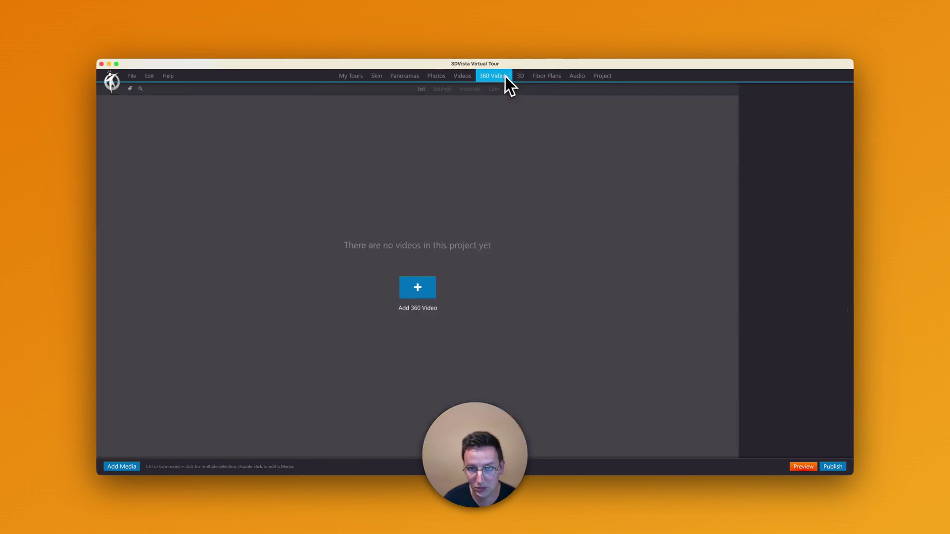
pyautogui.click(520, 77)
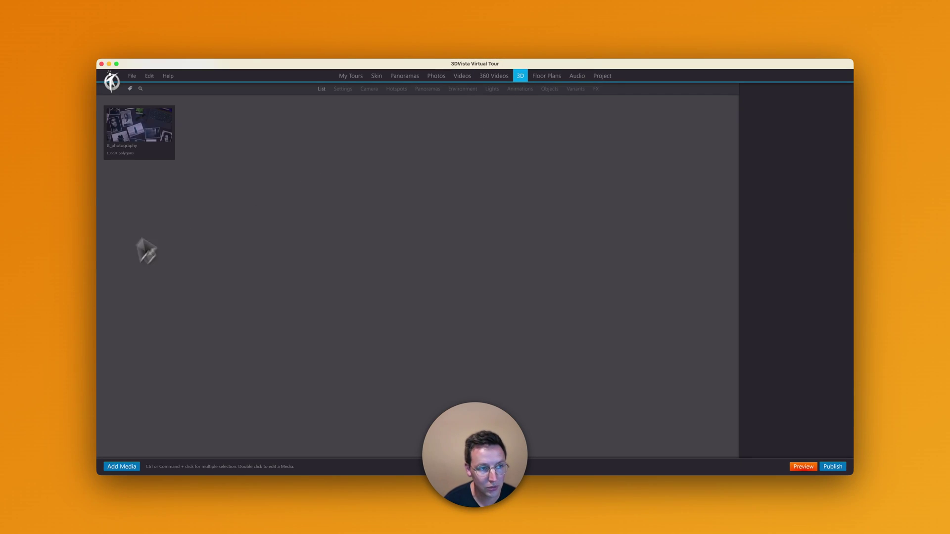
pyautogui.click(153, 137)
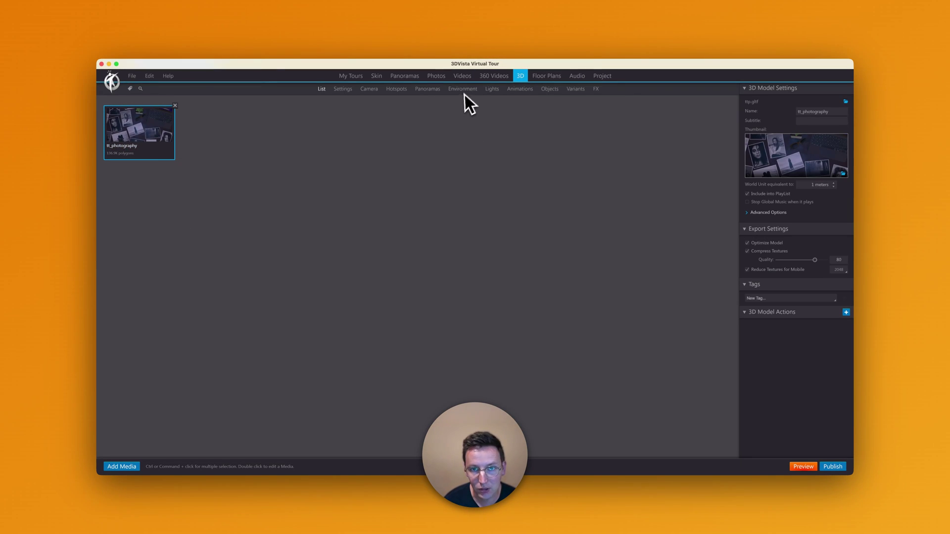
pyautogui.click(549, 90)
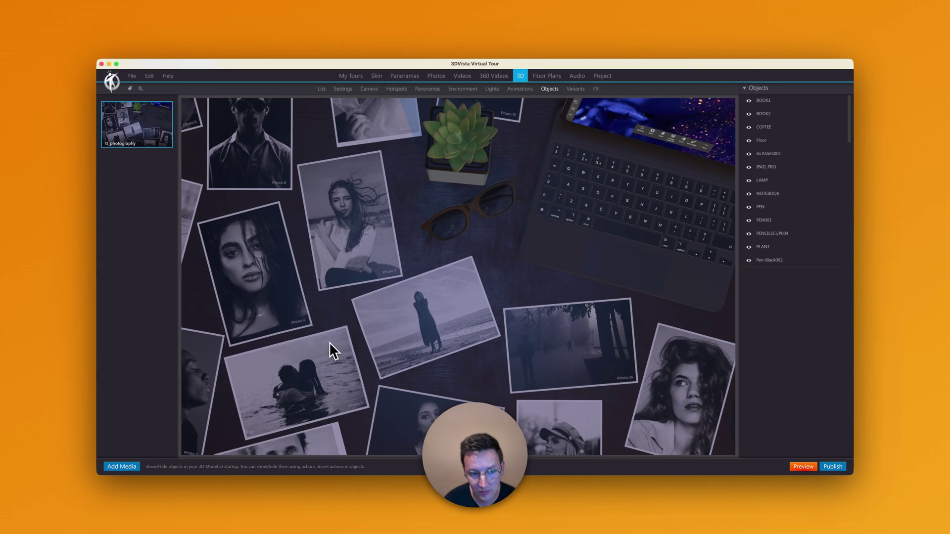
# Pan and orbit the loaded desk to inspect the Eiffel photo, book, coffee cup, lamp and iPad.
pyautogui.moveTo(331, 349); pyautogui.dragTo(460, 339)
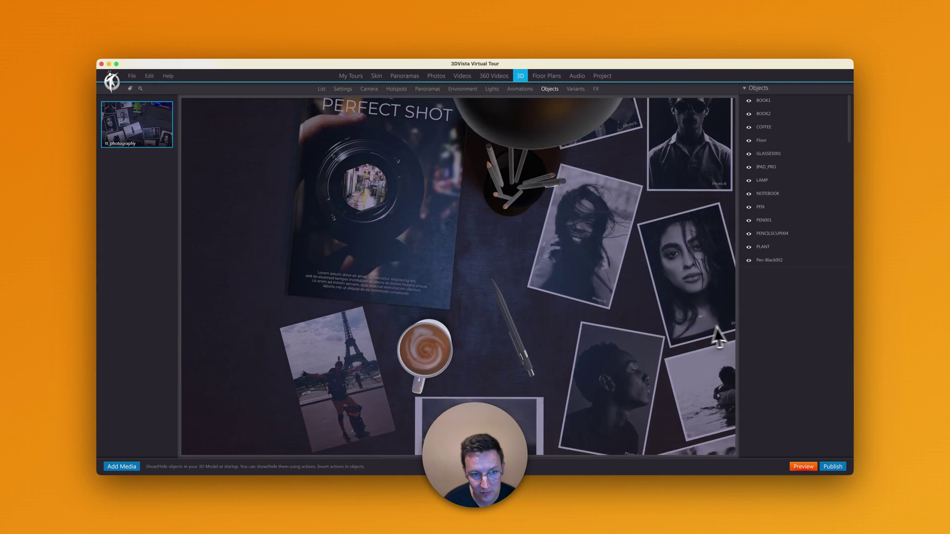
pyautogui.moveTo(509, 316); pyautogui.dragTo(450, 221)
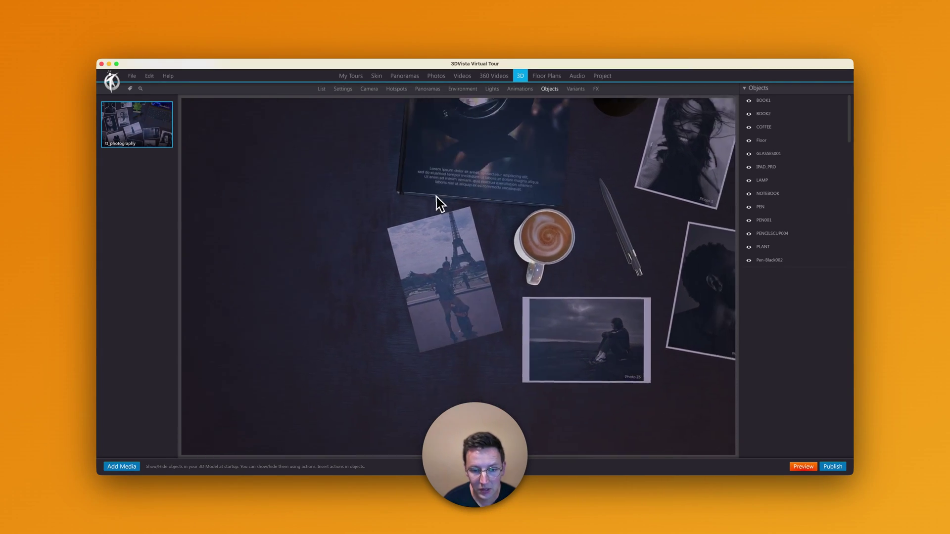
pyautogui.moveTo(480, 293); pyautogui.dragTo(545, 250)
pyautogui.moveTo(606, 233); pyautogui.dragTo(505, 279)
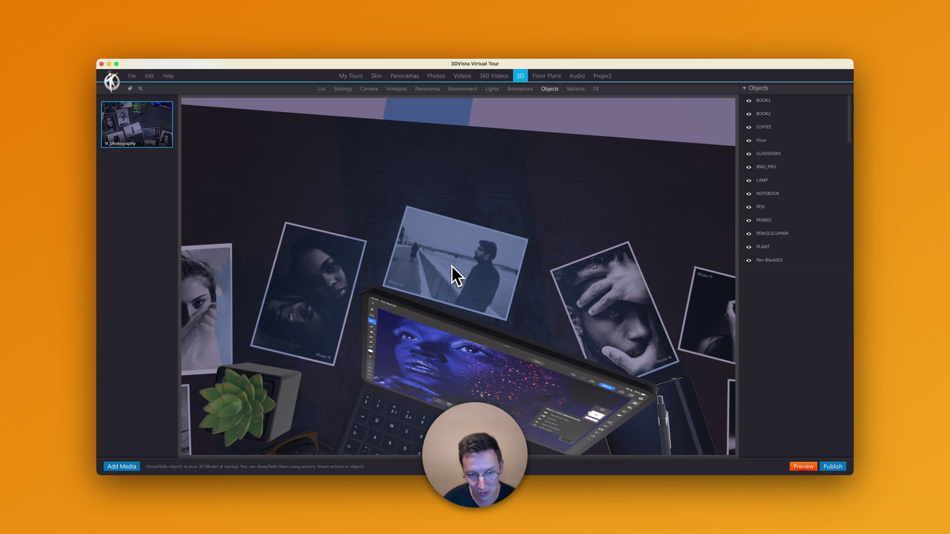
pyautogui.moveTo(524, 333); pyautogui.dragTo(414, 296)
pyautogui.scroll(-3, 551, 254)
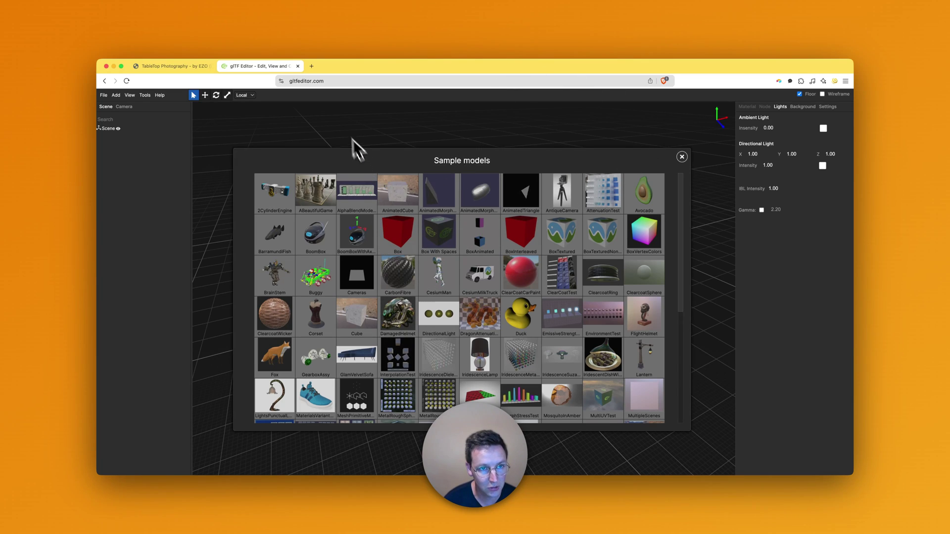
# Drag all the tt_photography model and texture files from Finder into glTF Editor as the ttp scene.
pyautogui.moveTo(314, 480)
pyautogui.click(302, 458)
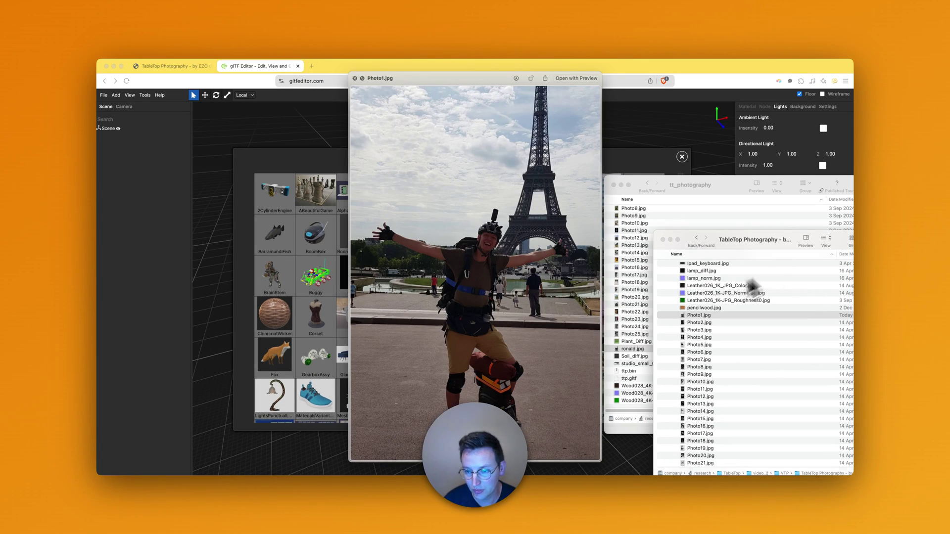
pyautogui.press('super+a')
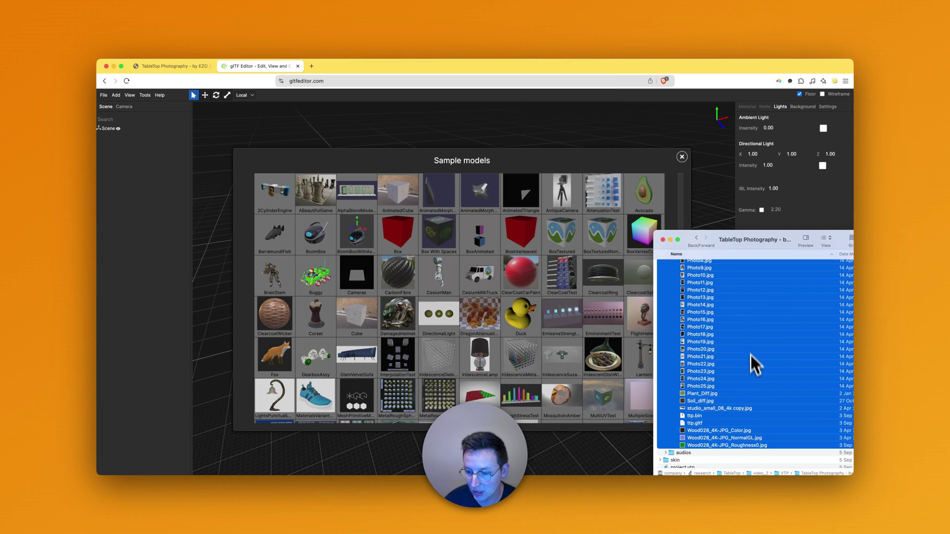
pyautogui.scroll(-5, 750, 358)
pyautogui.moveTo(754, 359); pyautogui.dragTo(732, 341)
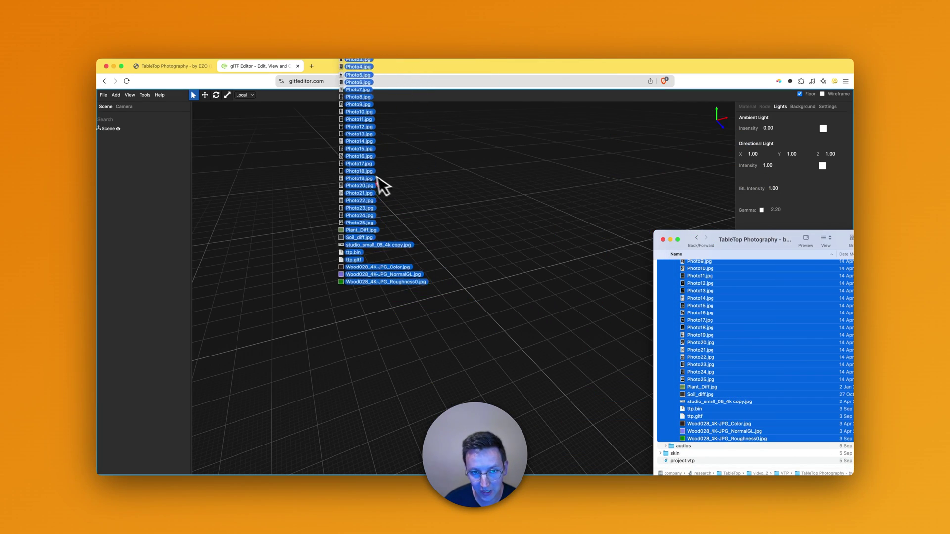
pyautogui.moveTo(375, 176); pyautogui.dragTo(468, 262)
# Expand the ttp model in the Scene tree and select the Photo_019 photo.
pyautogui.scroll(3, 479, 250)
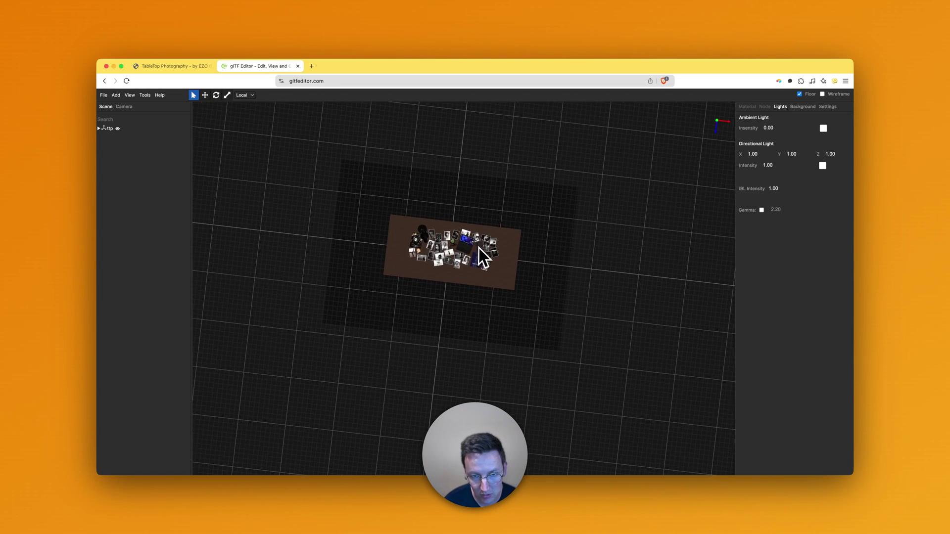
pyautogui.scroll(5, 479, 248)
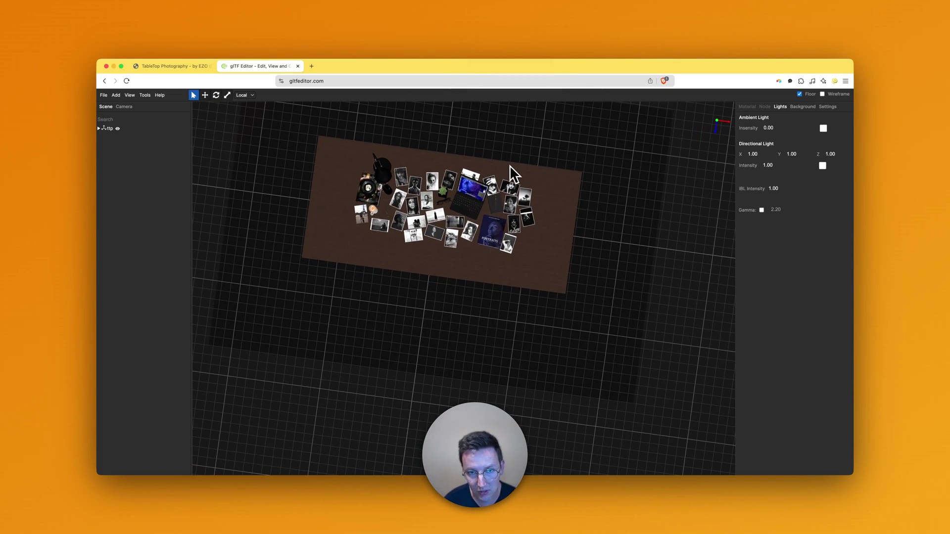
pyautogui.scroll(-3, 509, 168)
pyautogui.click(468, 271)
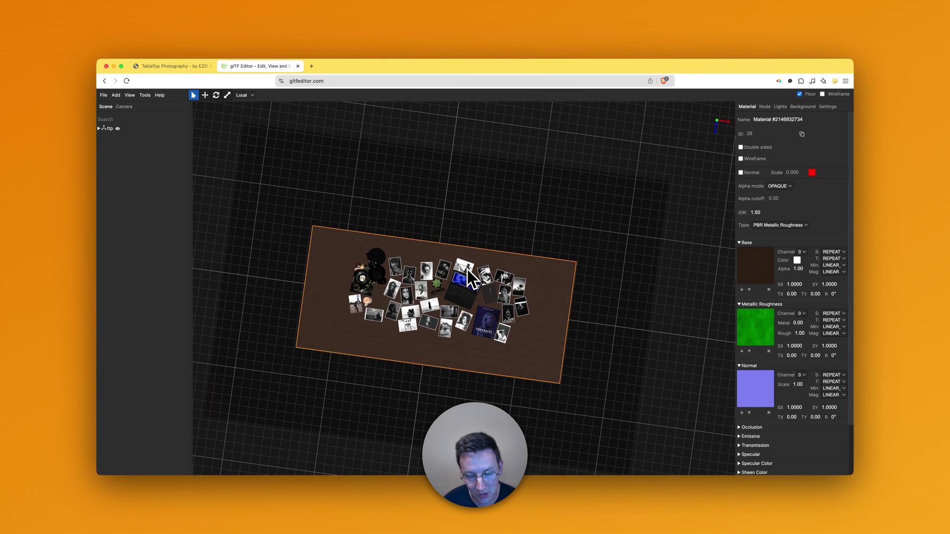
pyautogui.click(99, 128)
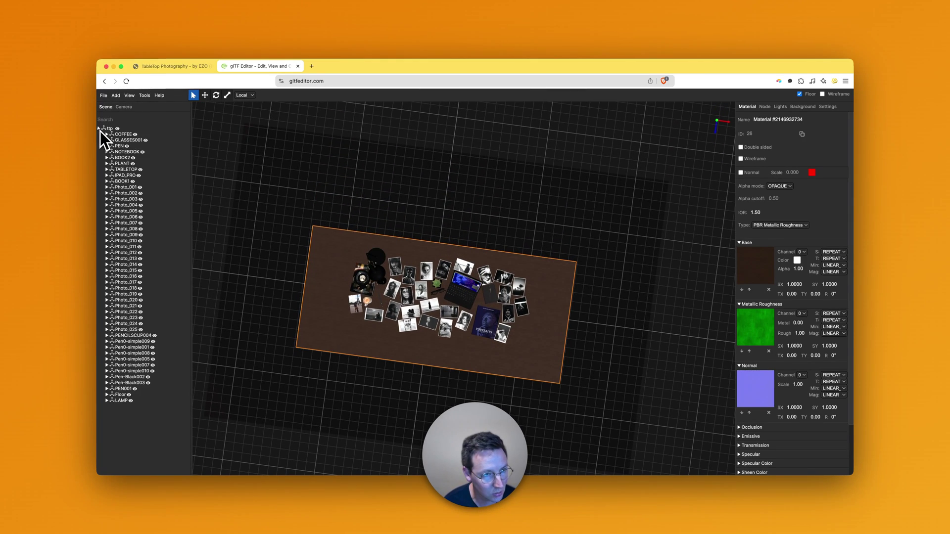
pyautogui.click(128, 294)
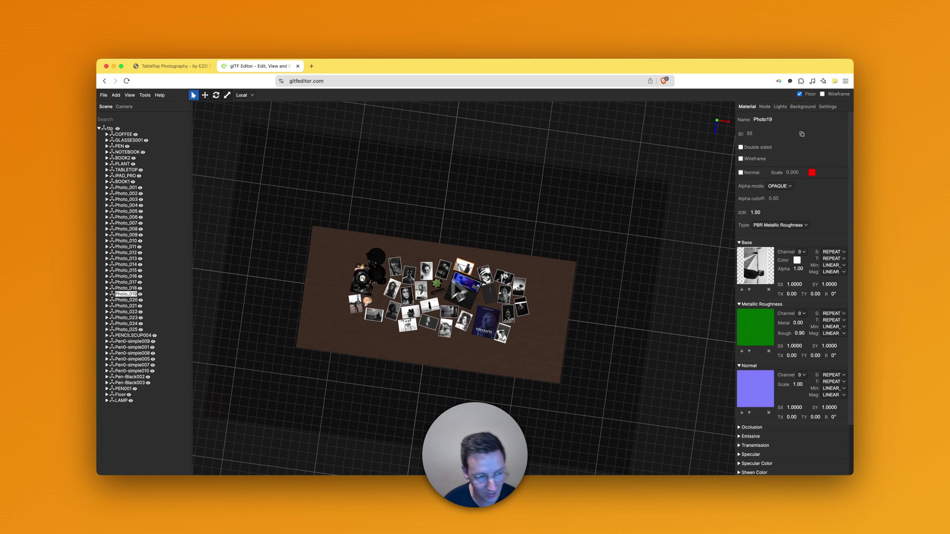
# Set Photo_019's translation to X 1.000 and Z 0.200 on the Node tab.
pyautogui.click(765, 107)
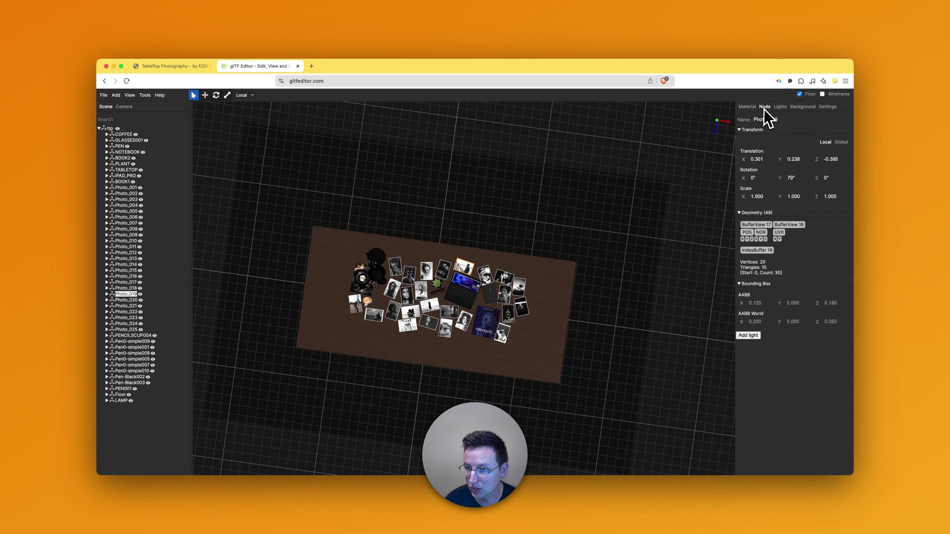
pyautogui.click(762, 161)
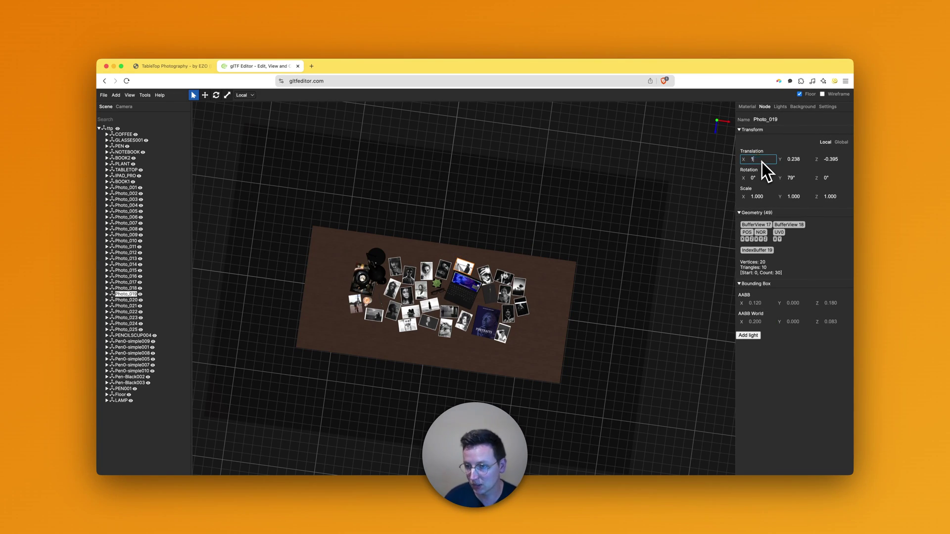
pyautogui.press('Tab')
pyautogui.press('Tab')
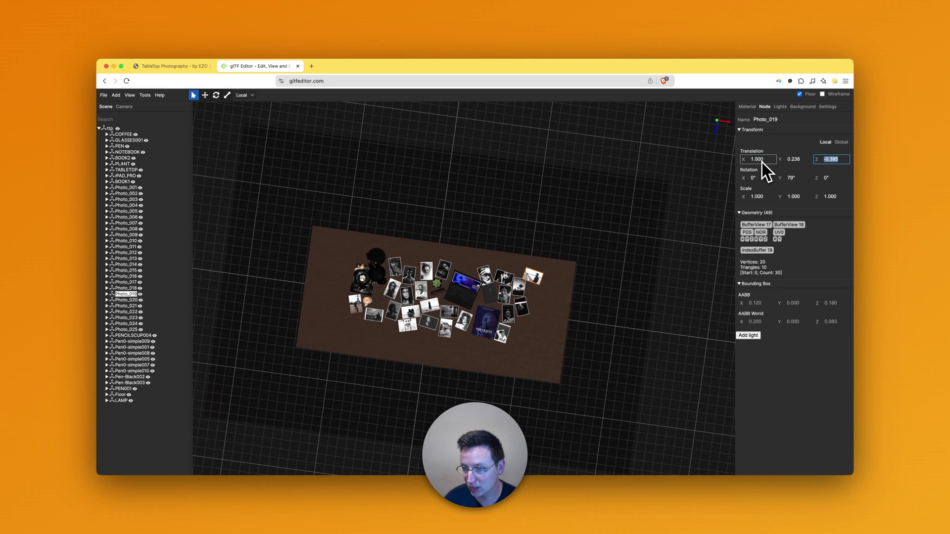
pyautogui.write('0.2')
pyautogui.press('Tab')
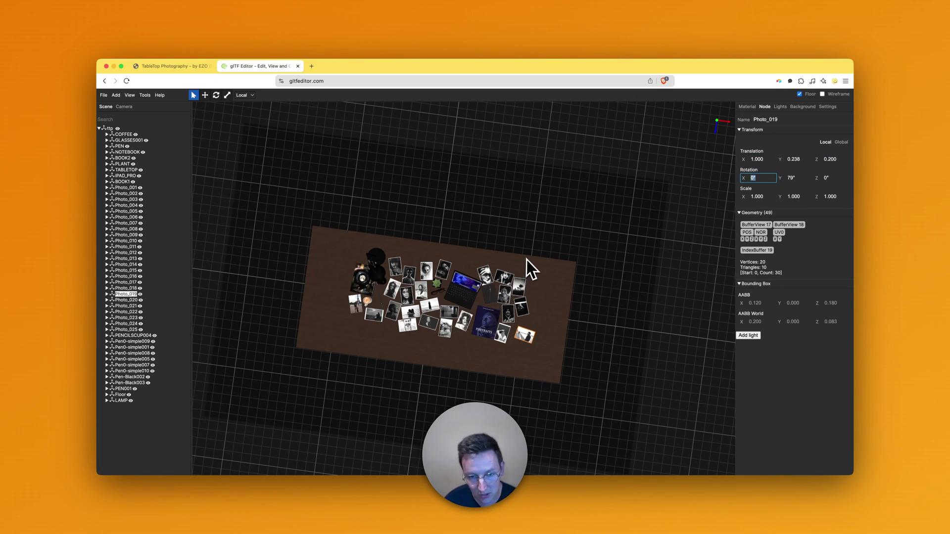
# Save as GLTF without embedded textures, geometry, animations, lights or generator override.
pyautogui.click(104, 96)
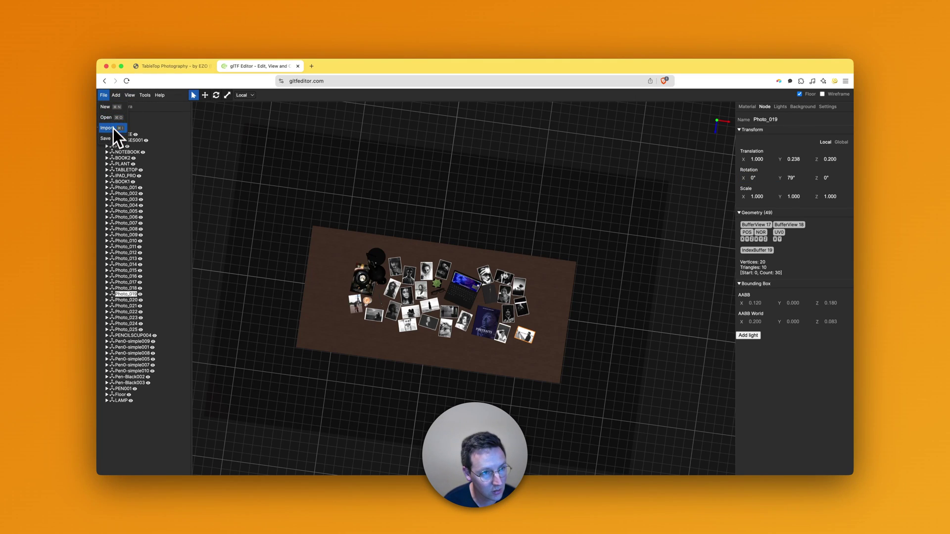
pyautogui.click(109, 139)
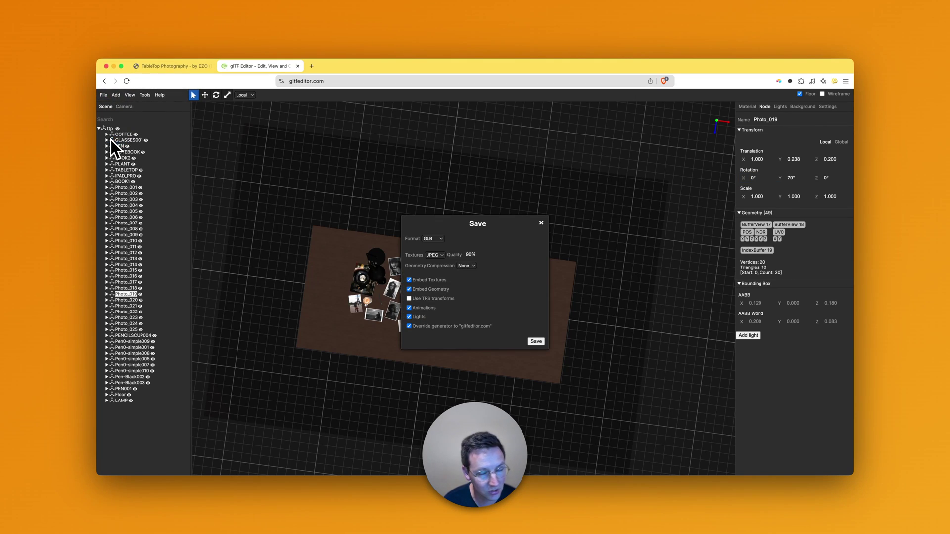
pyautogui.click(433, 238)
pyautogui.click(435, 238)
pyautogui.click(431, 280)
pyautogui.click(430, 289)
pyautogui.click(426, 307)
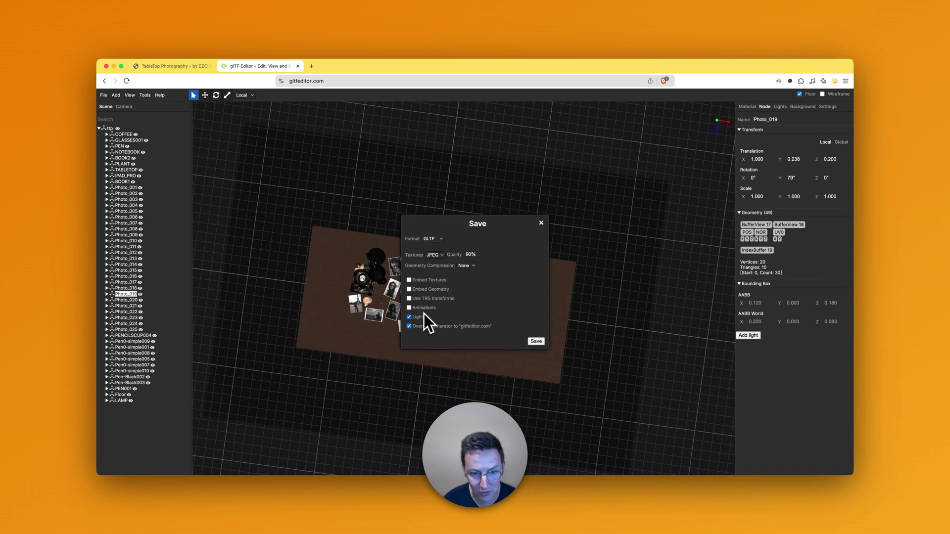
pyautogui.click(423, 317)
pyautogui.click(421, 326)
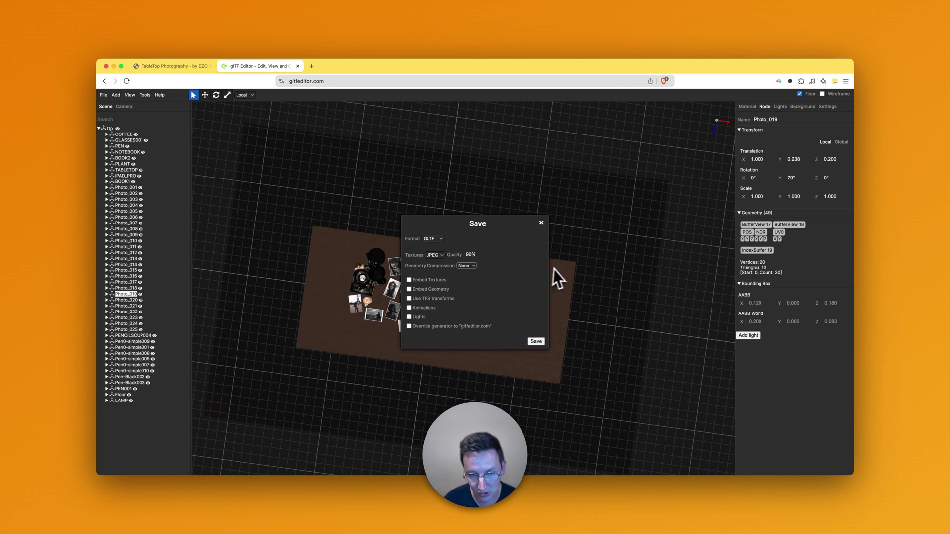
pyautogui.click(485, 257)
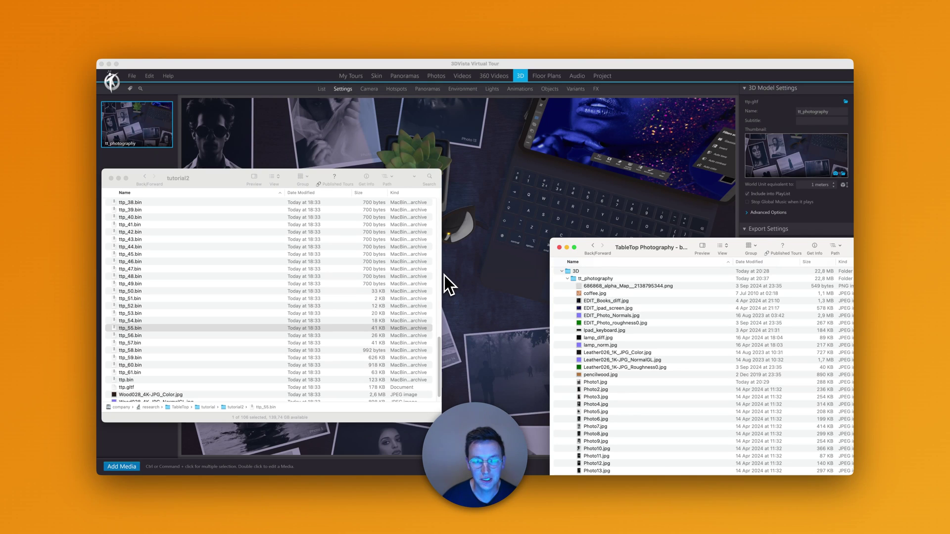
# Move ttp.gltf and the ttp_*.bin files from tutorial2 into TableTop Photography, replacing existing copies.
pyautogui.click(303, 326)
pyautogui.scroll(10, 278, 297)
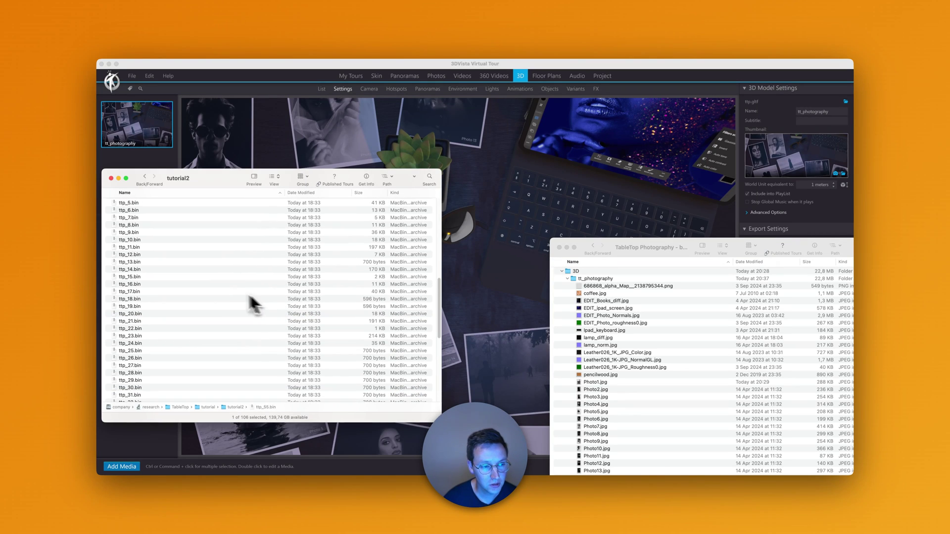
pyautogui.scroll(-10, 184, 292)
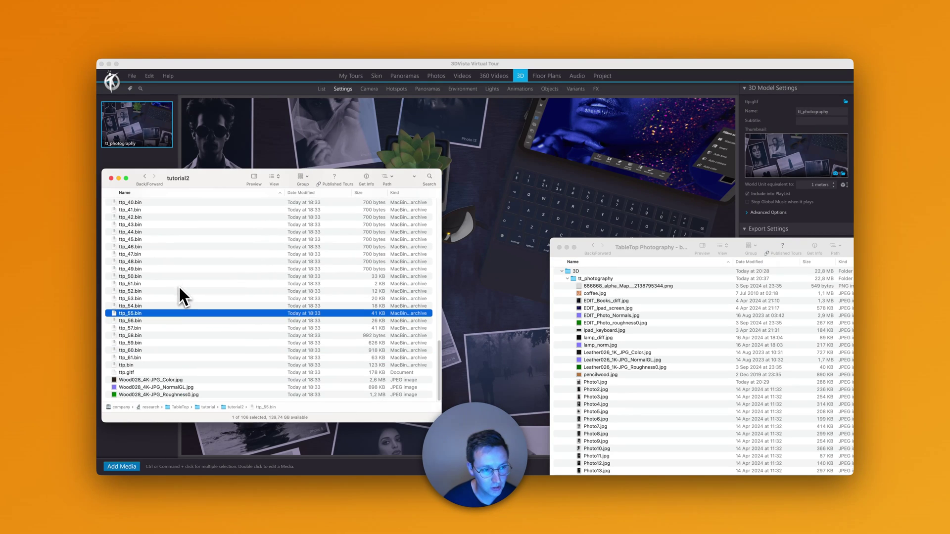
pyautogui.click(132, 373)
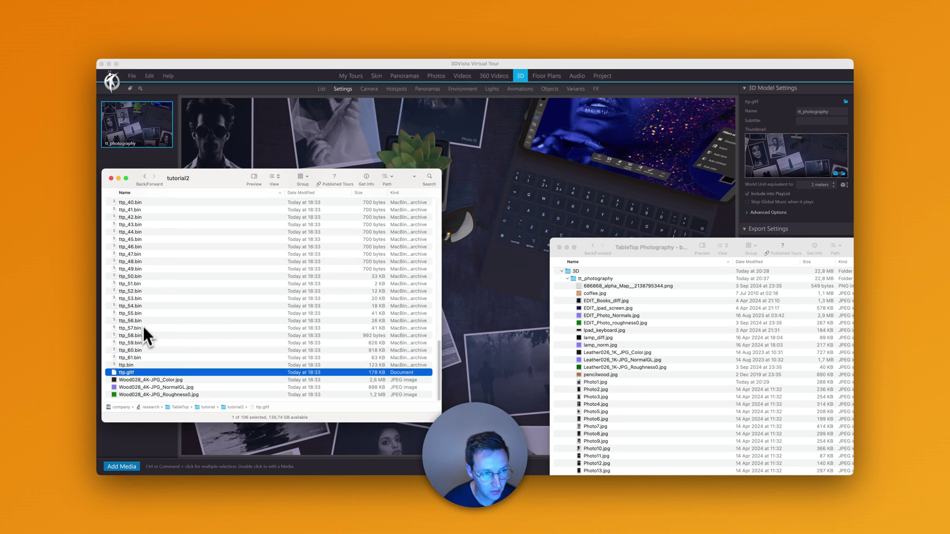
pyautogui.scroll(5, 147, 247)
pyautogui.scroll(4, 148, 253)
pyautogui.scroll(5, 146, 261)
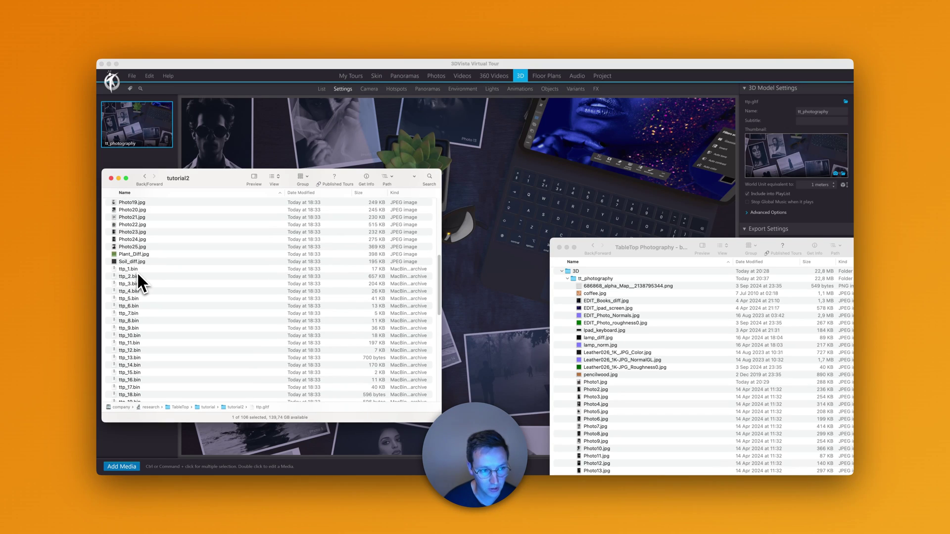
pyautogui.keyDown('shift'); pyautogui.click(143, 271); pyautogui.keyUp('shift')
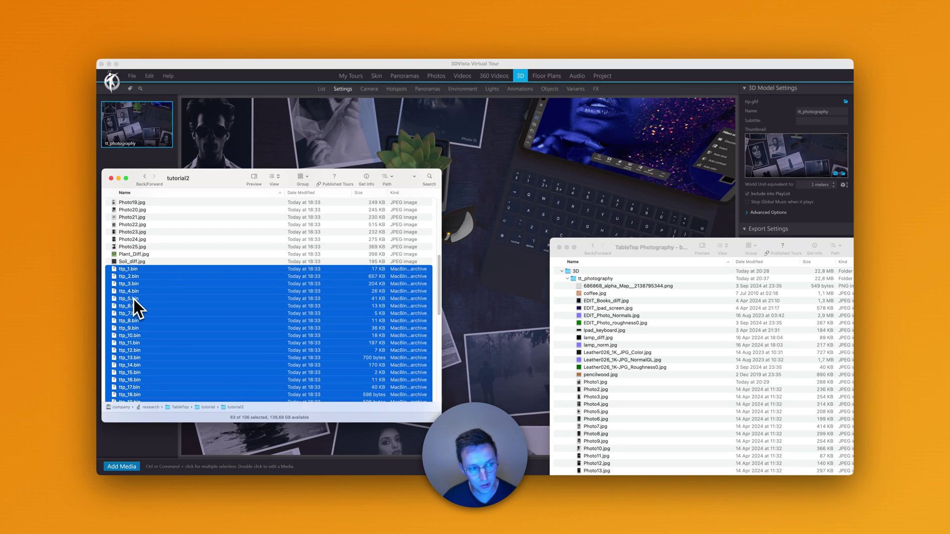
pyautogui.moveTo(134, 299); pyautogui.dragTo(621, 342)
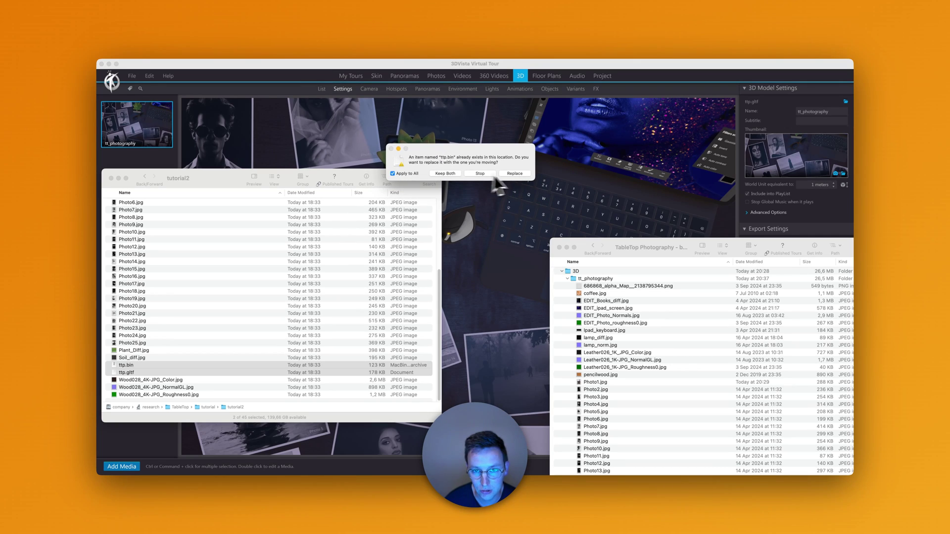
pyautogui.click(514, 174)
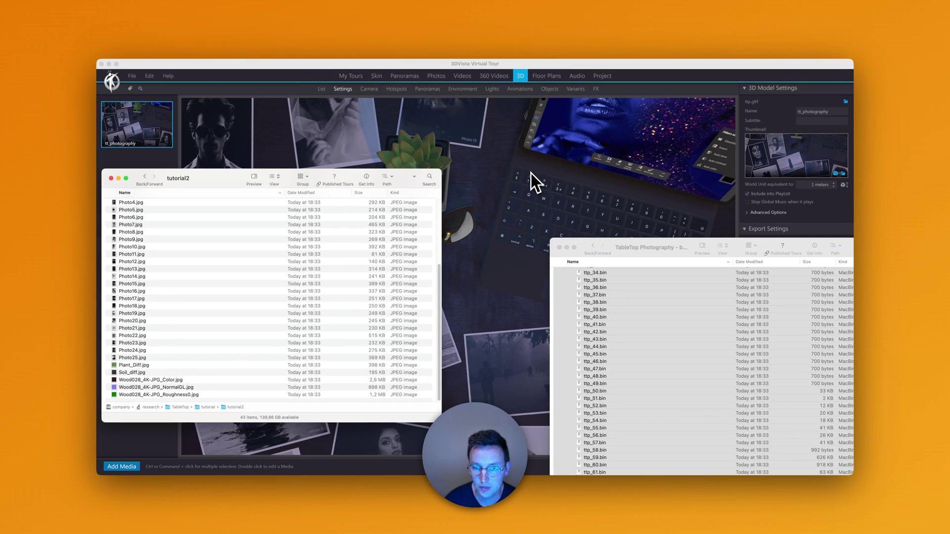
# Clear the virtual tour project's cache.
pyautogui.click(503, 112)
pyautogui.click(132, 76)
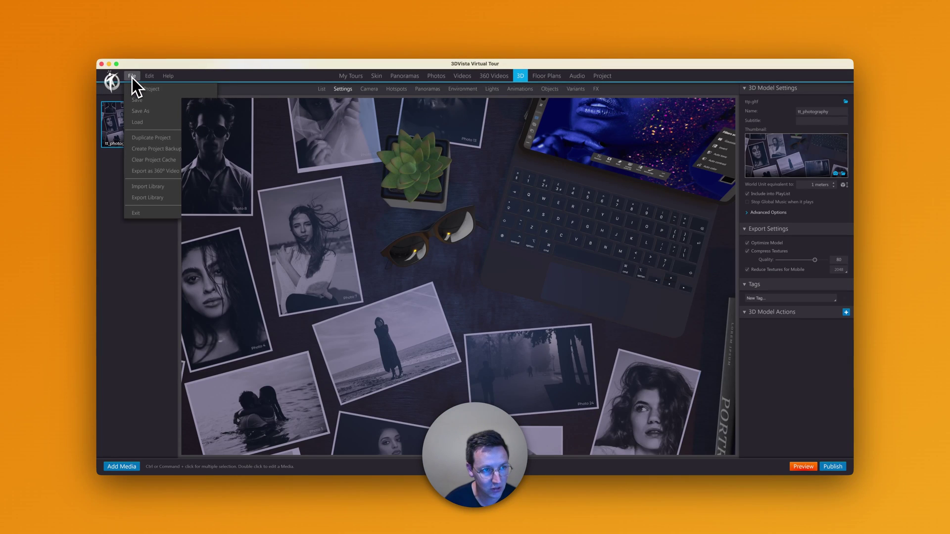
pyautogui.click(157, 159)
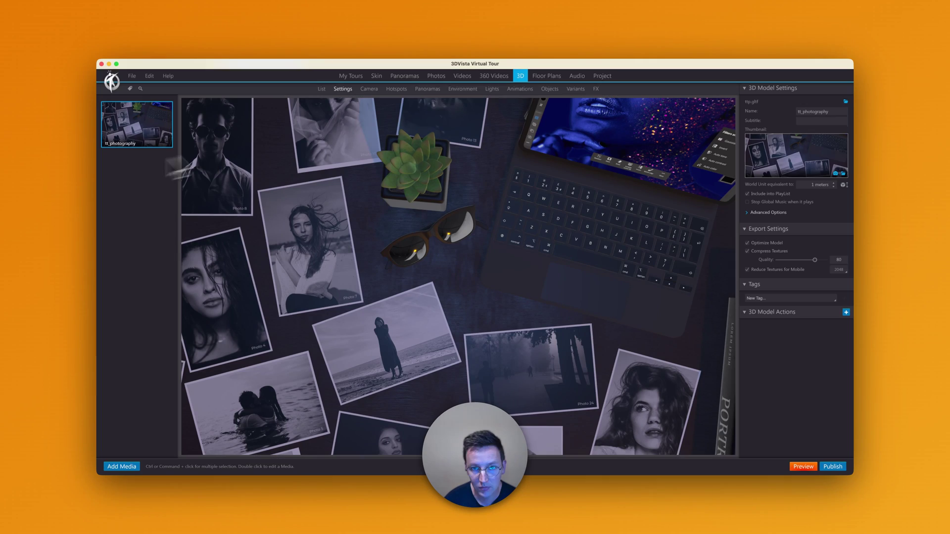
# Reselect the tt_photography 3D model, show its Objects list, and pan across the desk.
pyautogui.click(499, 78)
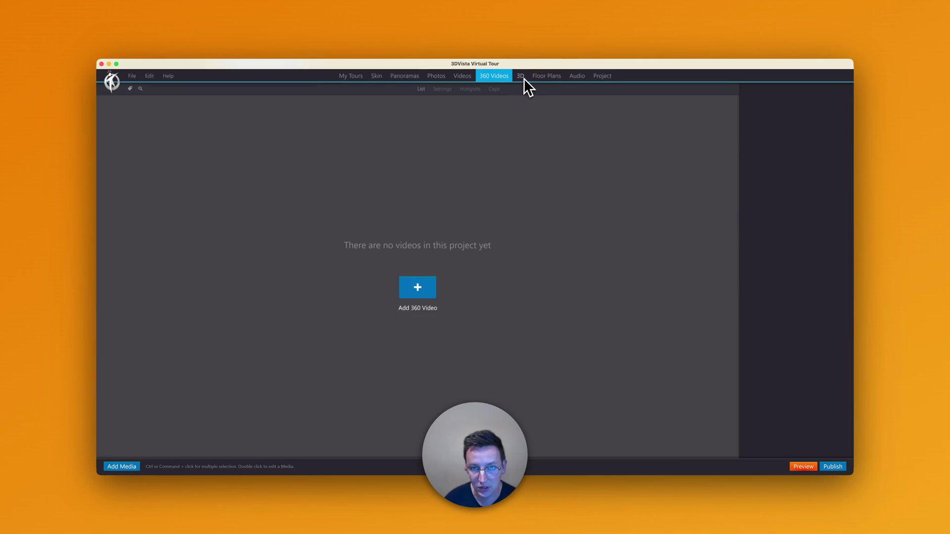
pyautogui.click(524, 78)
pyautogui.click(157, 144)
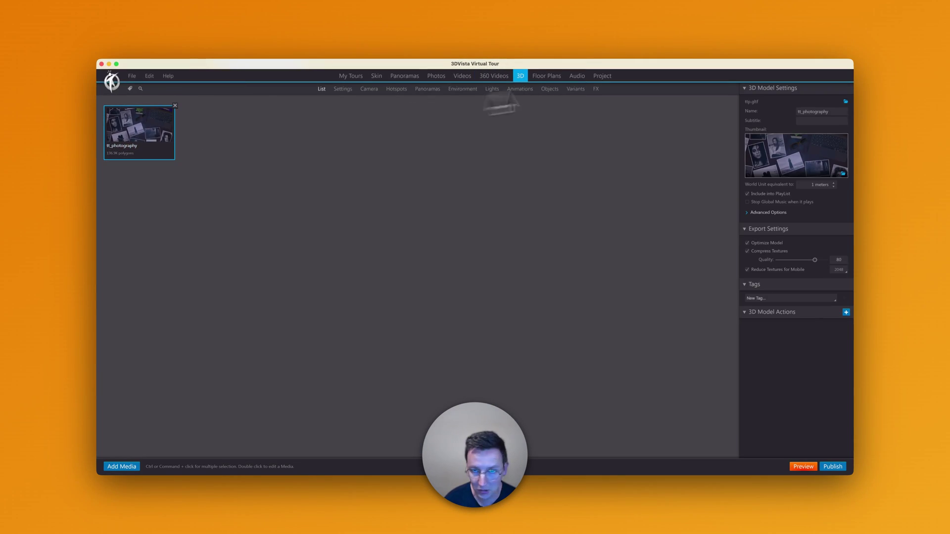
pyautogui.click(550, 90)
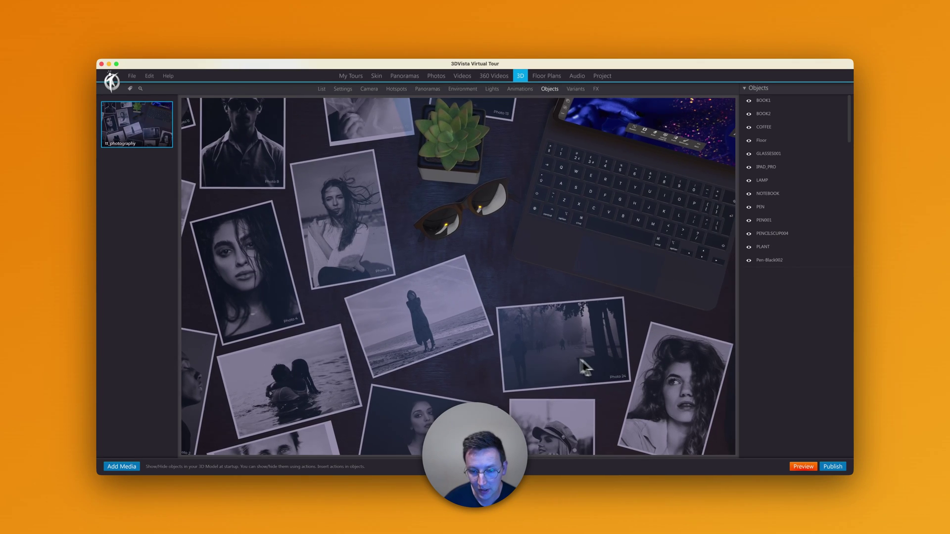
pyautogui.moveTo(584, 366); pyautogui.dragTo(220, 265)
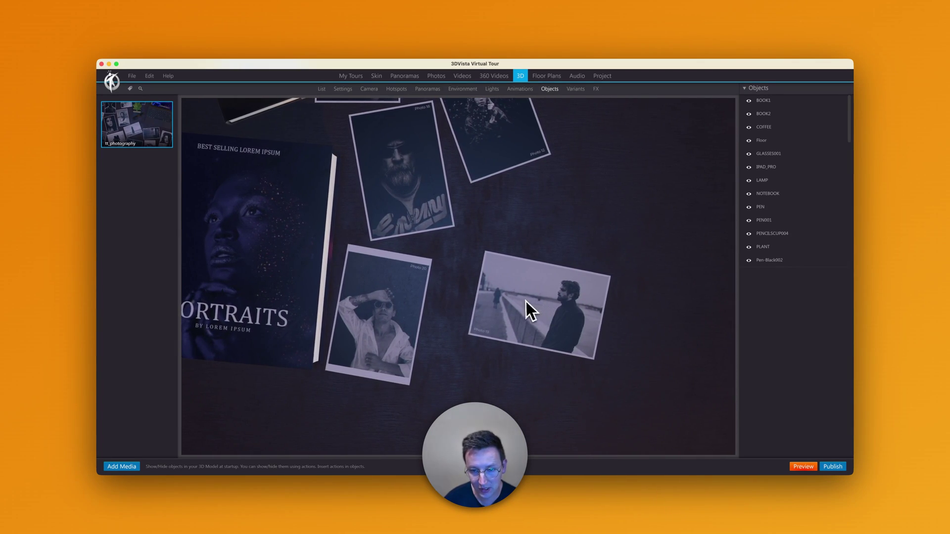
pyautogui.moveTo(526, 280); pyautogui.dragTo(378, 167)
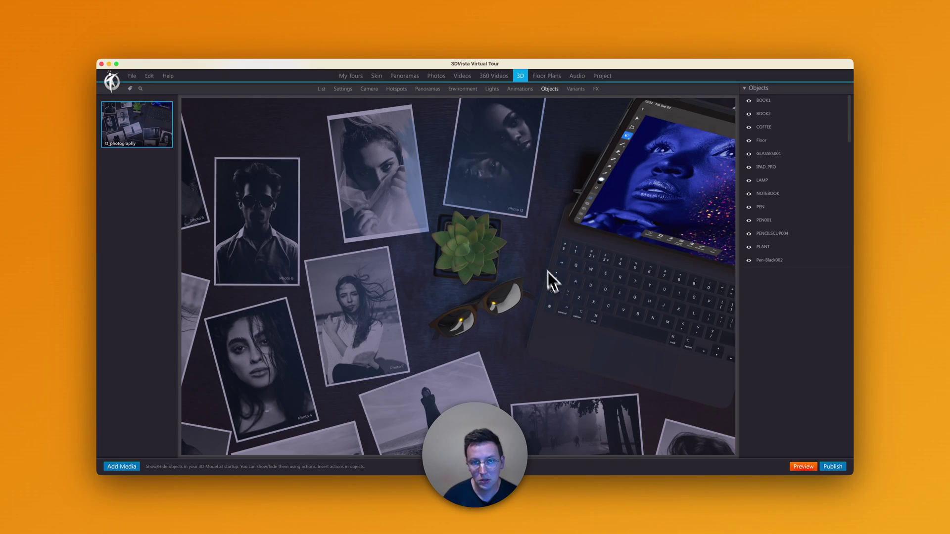
# In Camera settings, step through views Photo_1 to Photo_5, then turn the camera straight onto Photo 19.
pyautogui.click(370, 92)
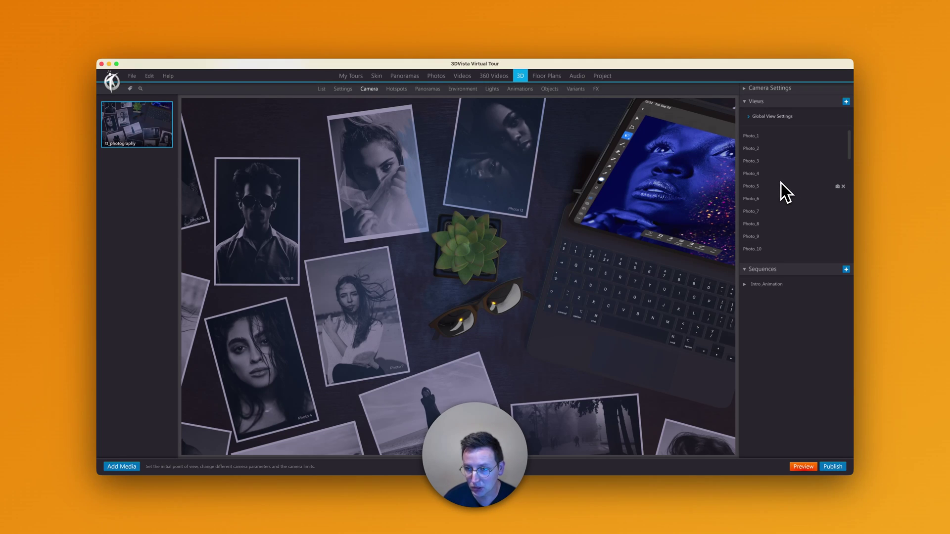
pyautogui.click(769, 136)
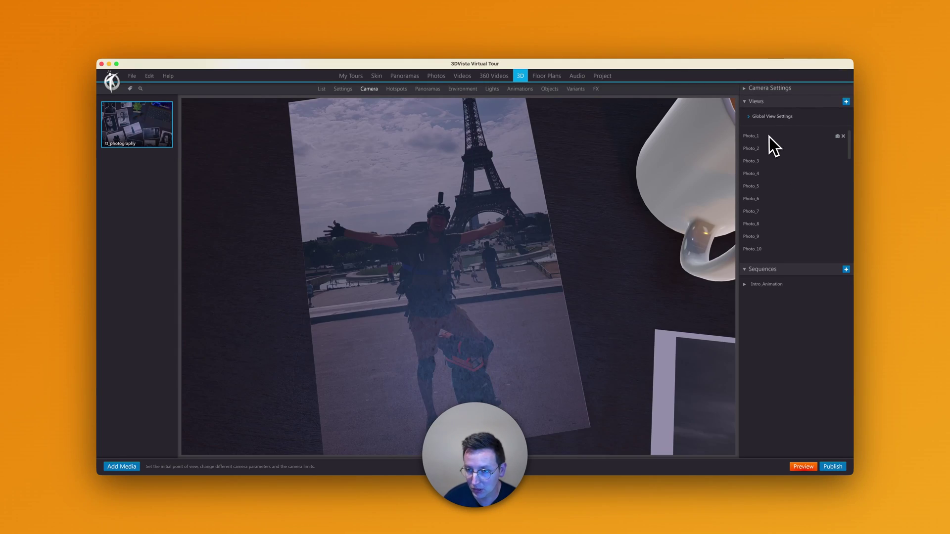
pyautogui.click(761, 148)
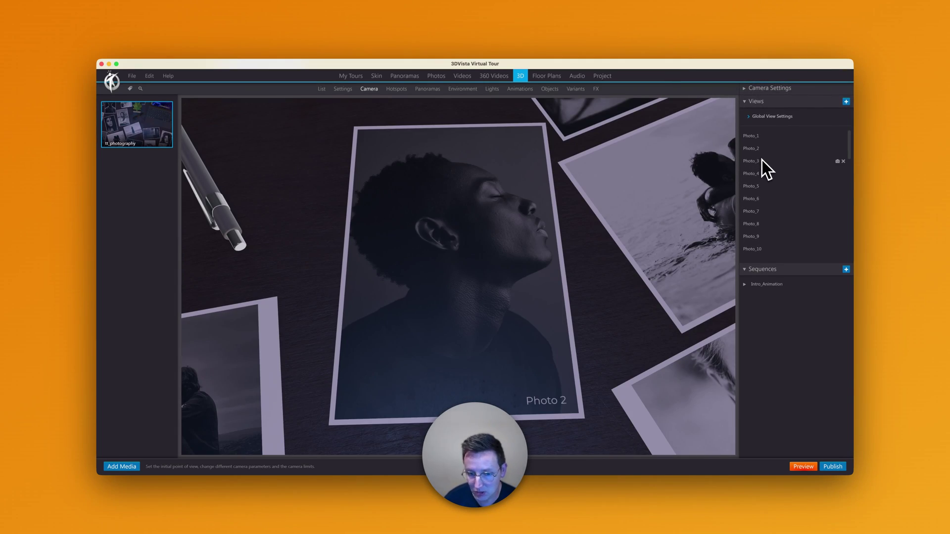
pyautogui.click(760, 162)
pyautogui.click(761, 173)
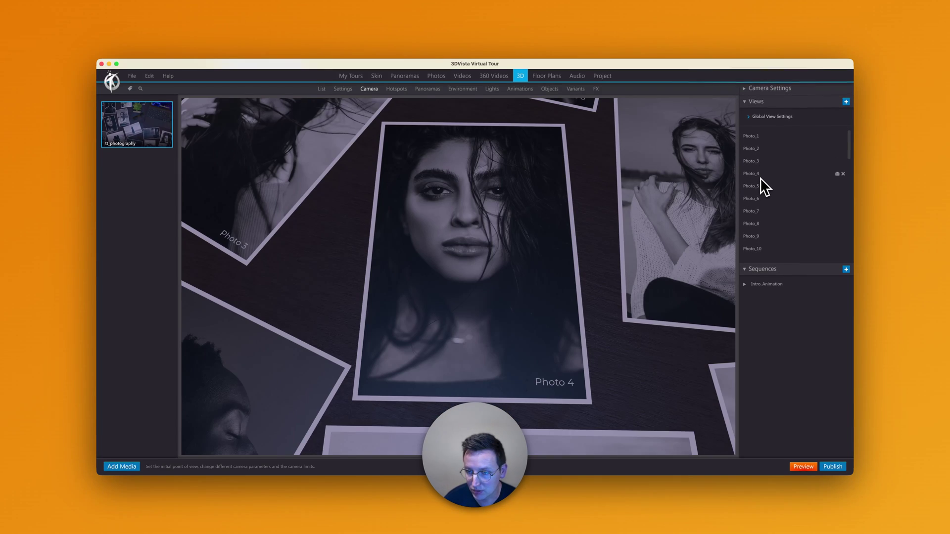
pyautogui.click(760, 186)
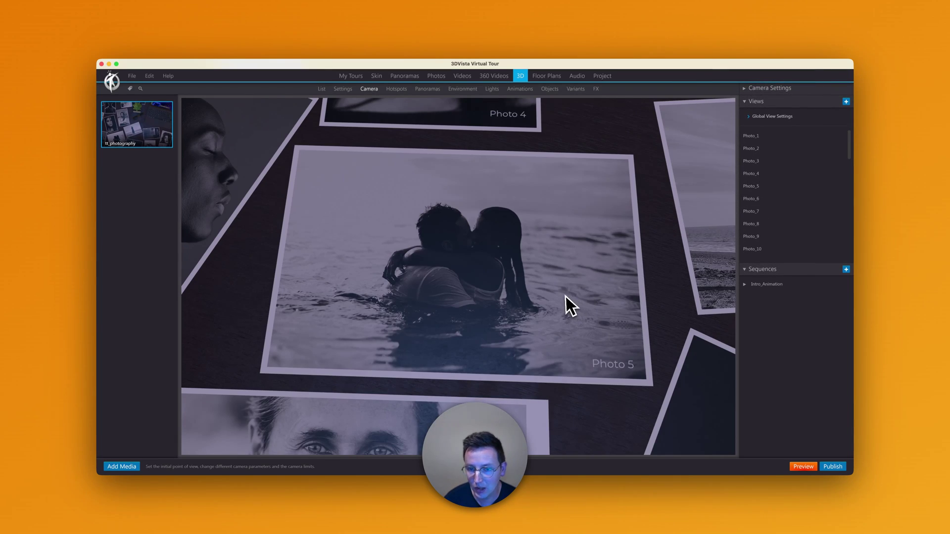
pyautogui.moveTo(547, 307); pyautogui.dragTo(583, 324)
pyautogui.scroll(-3, 431, 299)
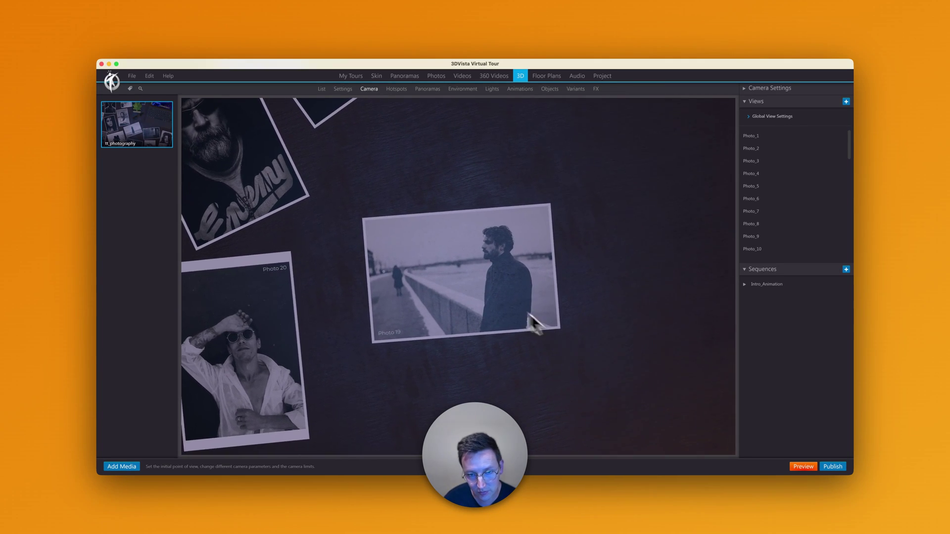
pyautogui.scroll(3, 483, 277)
pyautogui.scroll(3, 482, 277)
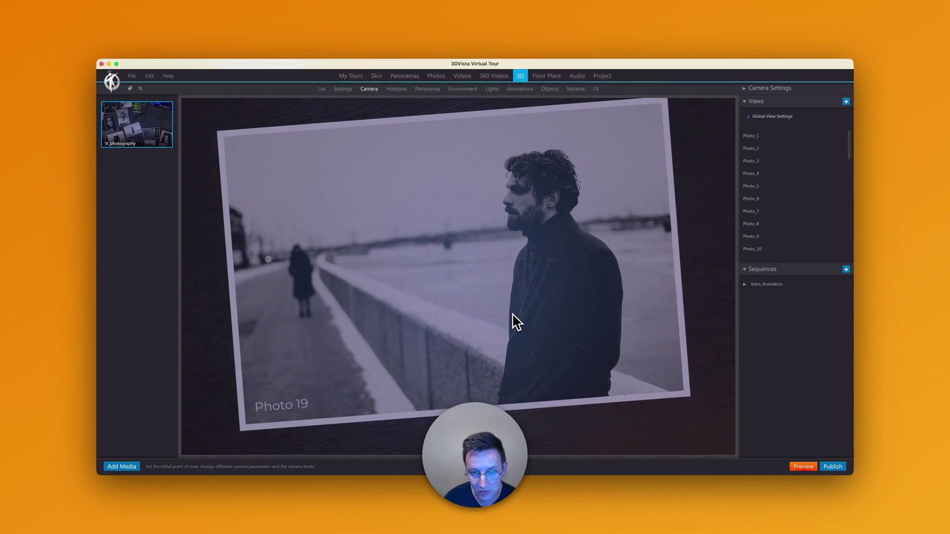
pyautogui.moveTo(515, 322); pyautogui.dragTo(494, 310)
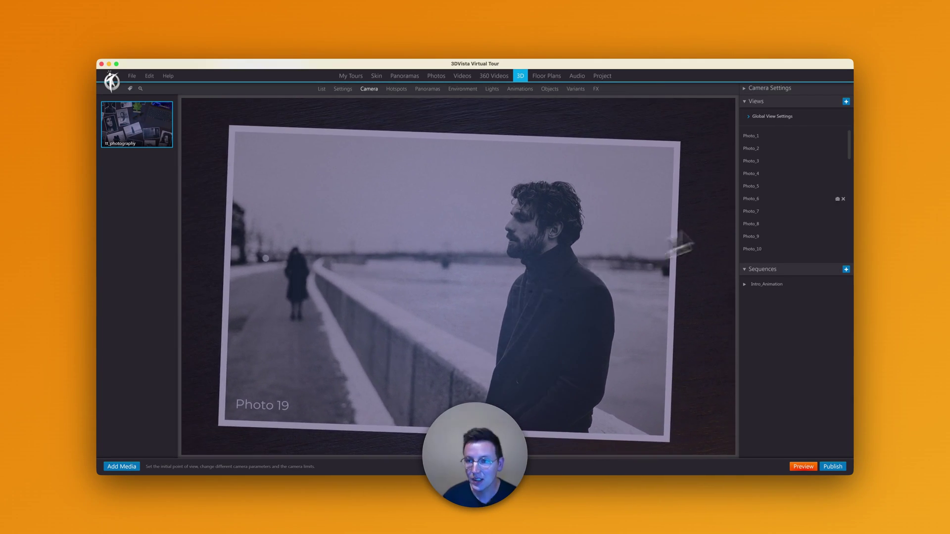
# Save this framing as a new view named tutorial_photo_19.
pyautogui.click(846, 102)
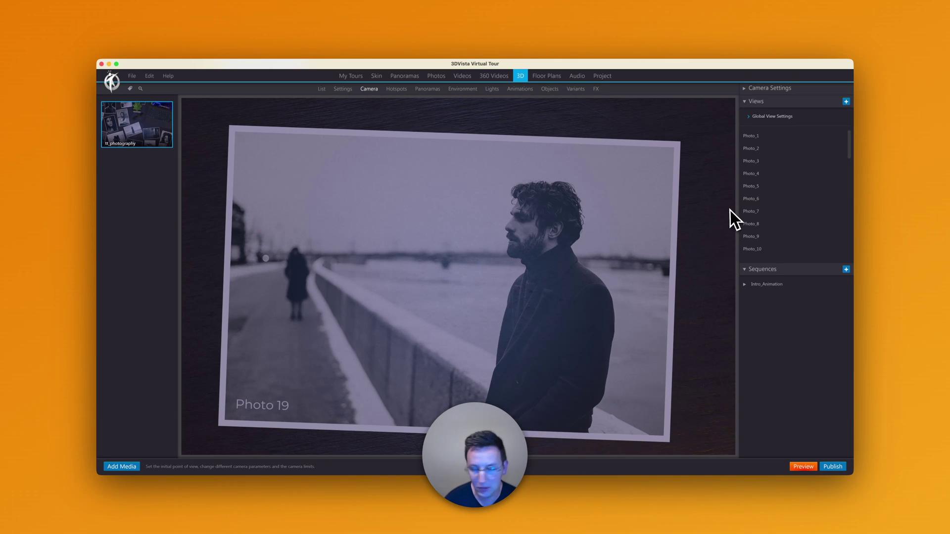
pyautogui.scroll(-10, 771, 206)
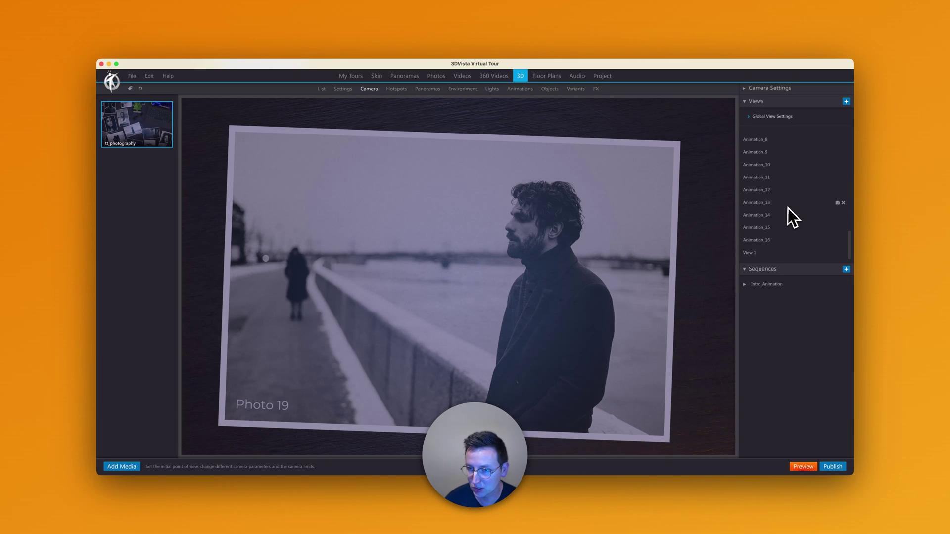
pyautogui.doubleClick(750, 253)
pyautogui.write('tutorial_photo_19')
pyautogui.press('Return')
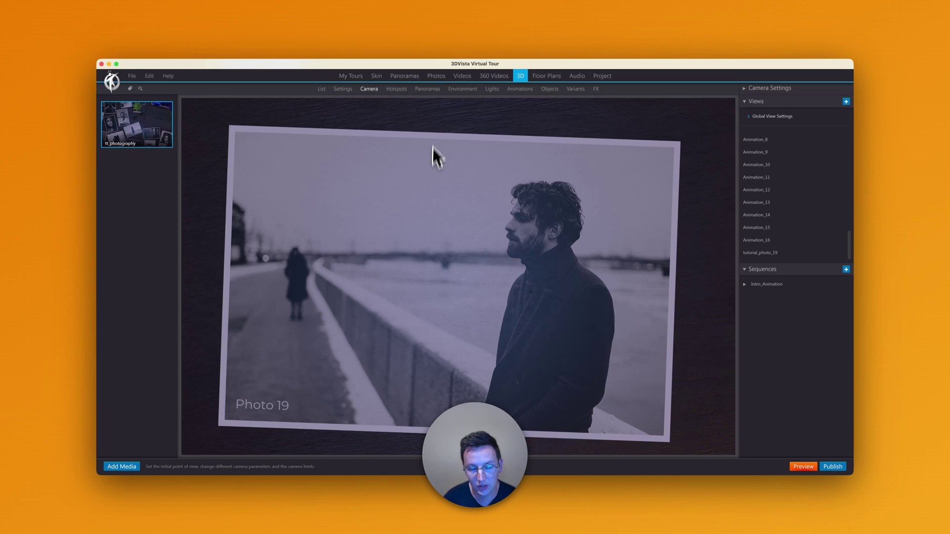
# Add a basic Button to the skin labelled 'Trigger view 19'.
pyautogui.click(382, 78)
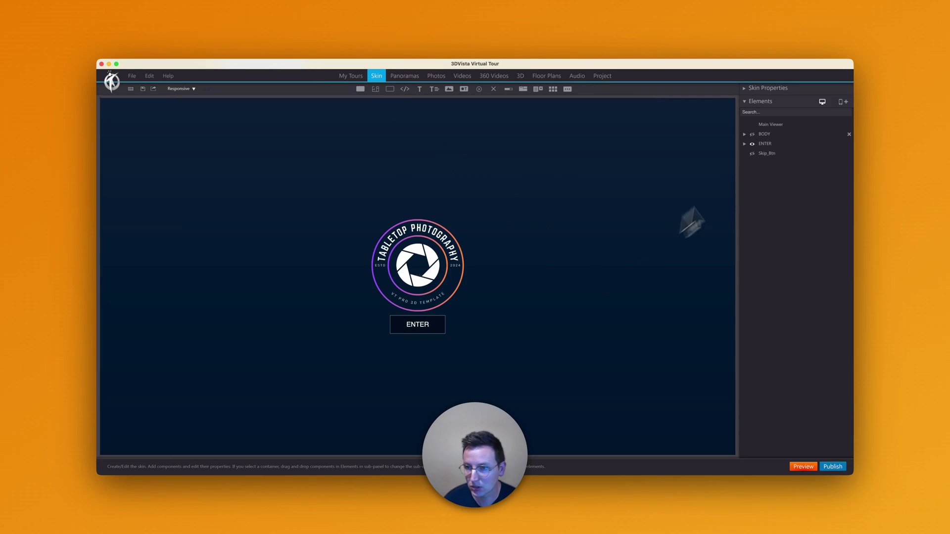
pyautogui.click(464, 89)
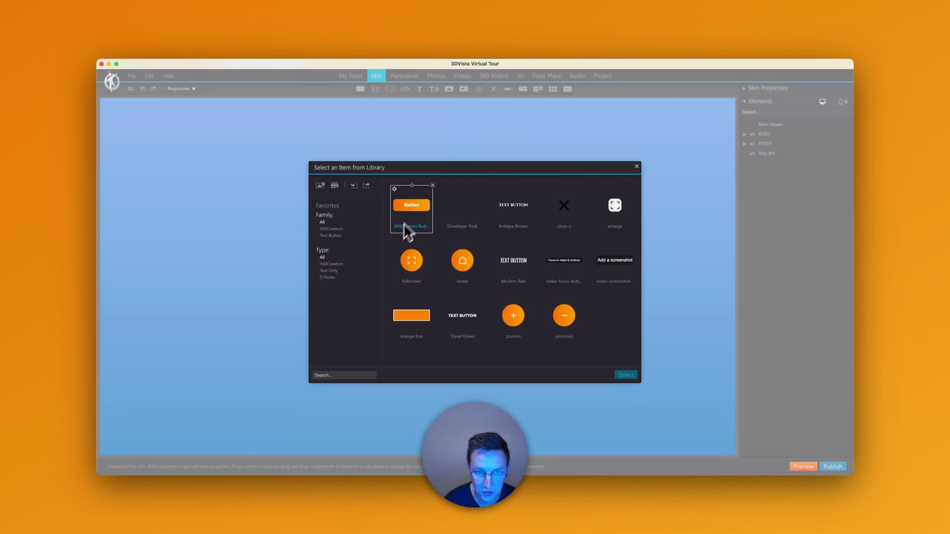
pyautogui.doubleClick(414, 202)
pyautogui.click(415, 200)
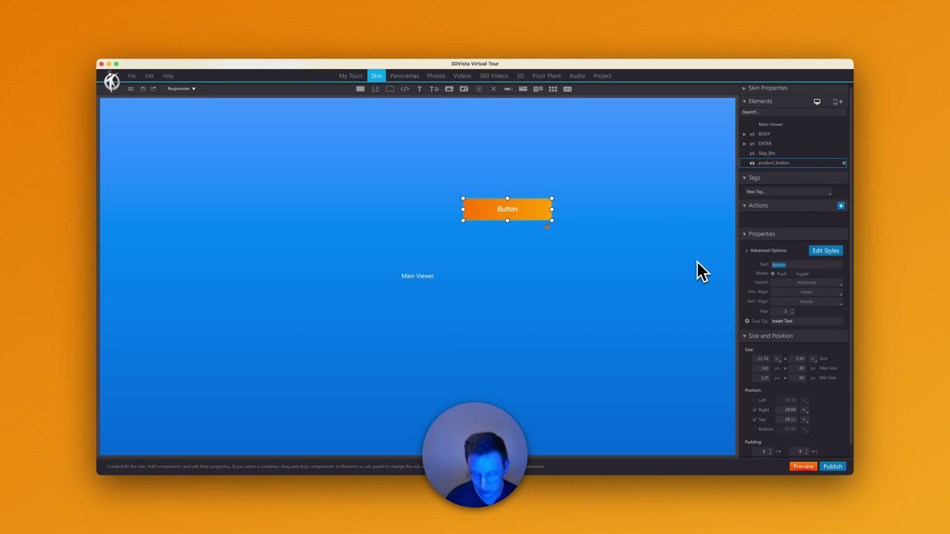
pyautogui.press('BackSpace')
pyautogui.write('Trigger view 19')
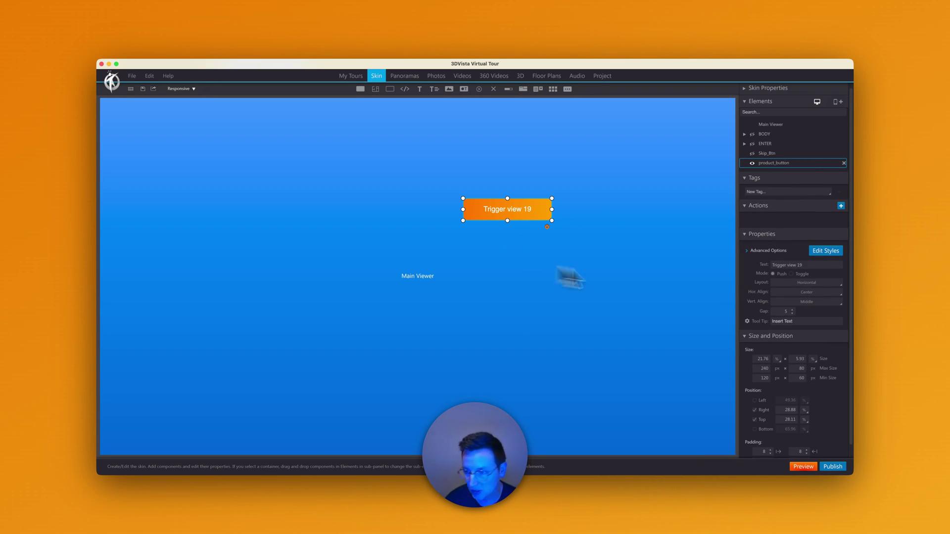
# Give the button an Open 3D Model action showing tt_photography at view tutorial_photo_19.
pyautogui.click(841, 206)
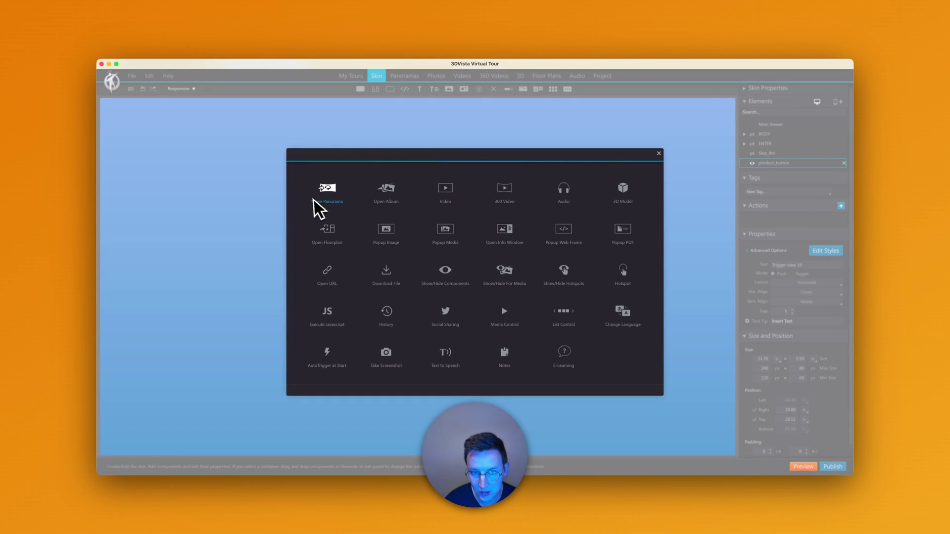
pyautogui.click(629, 193)
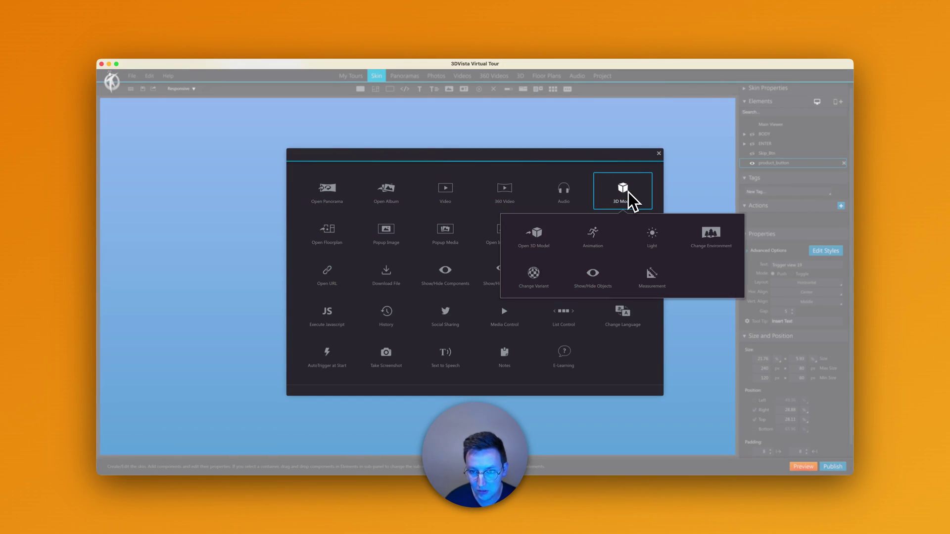
pyautogui.click(528, 248)
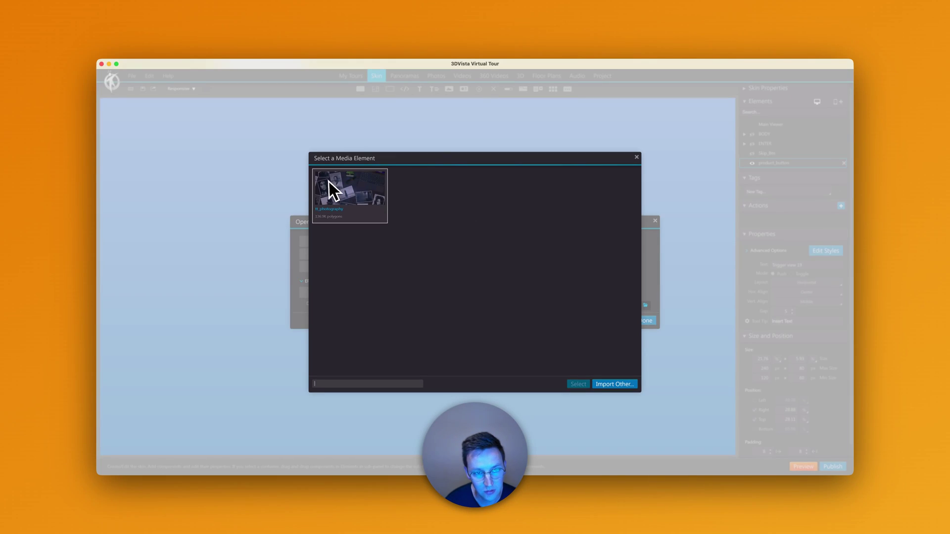
pyautogui.doubleClick(329, 182)
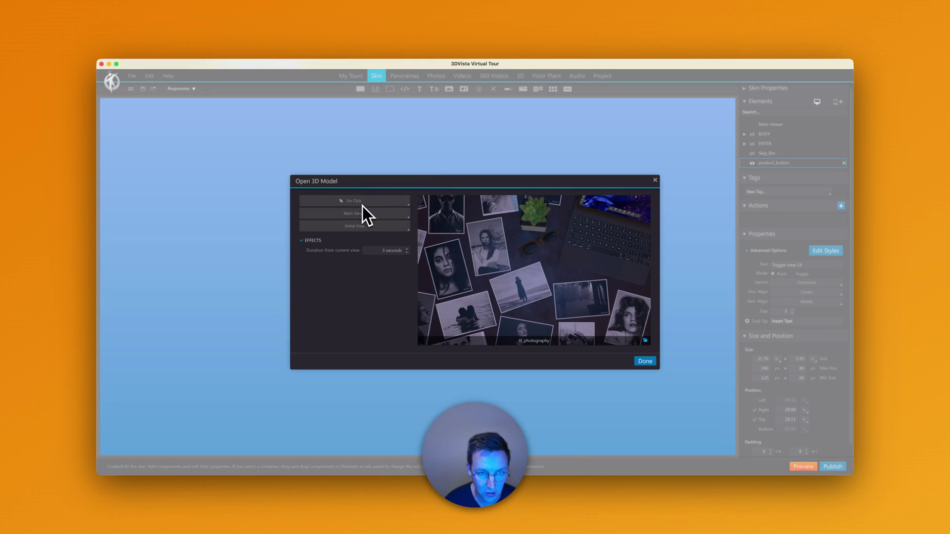
pyautogui.click(364, 224)
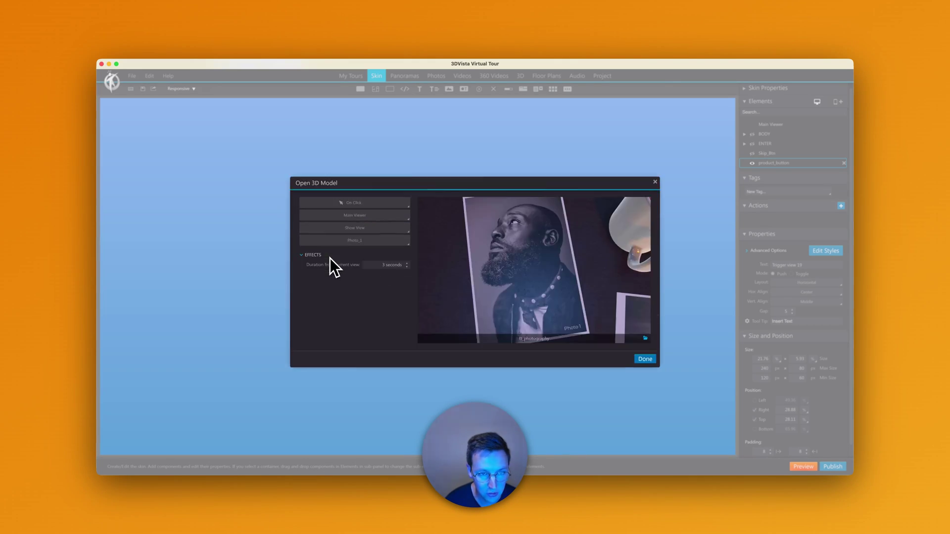
pyautogui.click(368, 241)
pyautogui.scroll(-5, 315, 290)
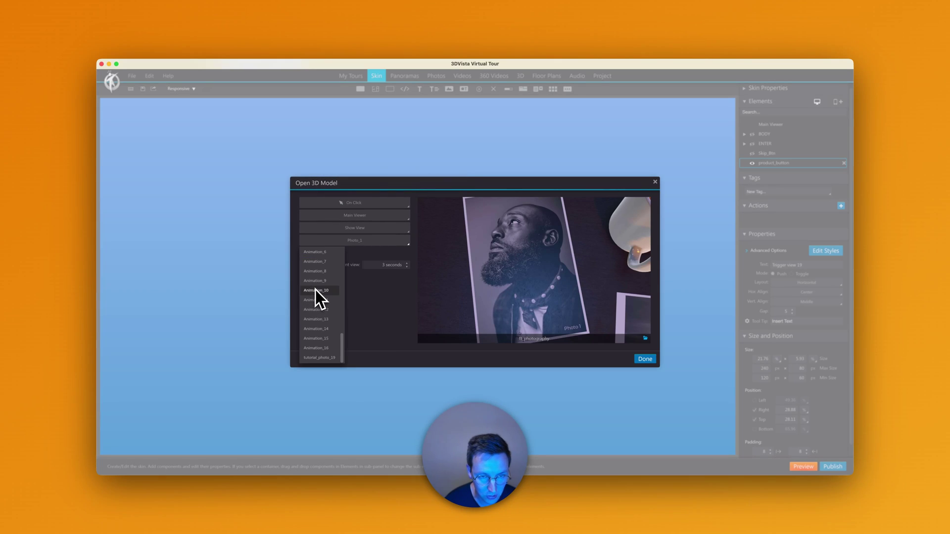
pyautogui.click(319, 357)
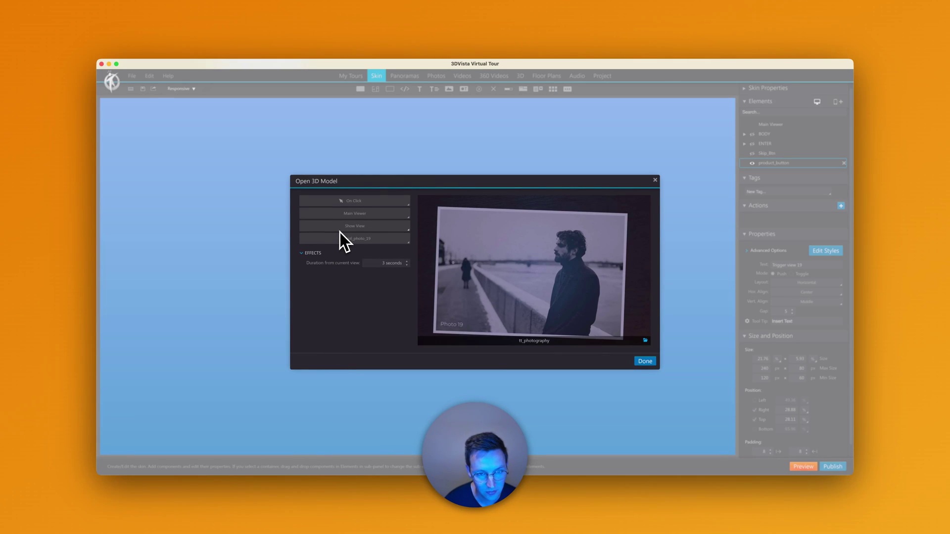
pyautogui.click(647, 361)
# Preview the tour in the browser and press the Trigger view 19 button.
pyautogui.click(807, 468)
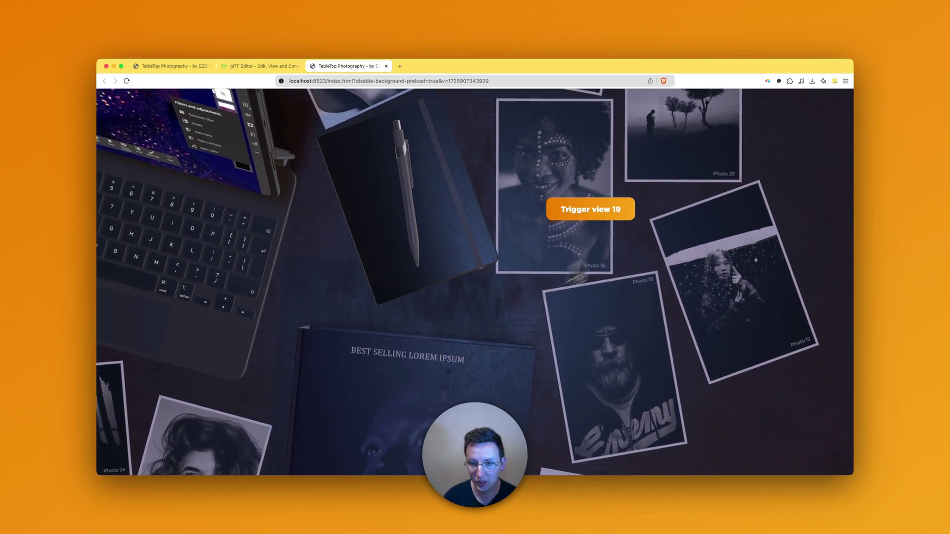
pyautogui.click(600, 206)
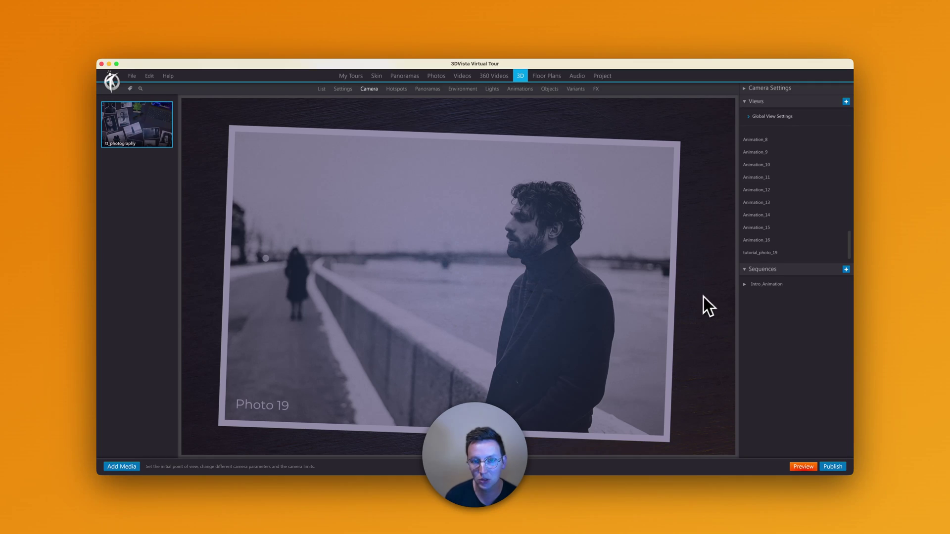
# Play the Intro_Animation camera sequence through, then delete it.
pyautogui.moveTo(766, 281)
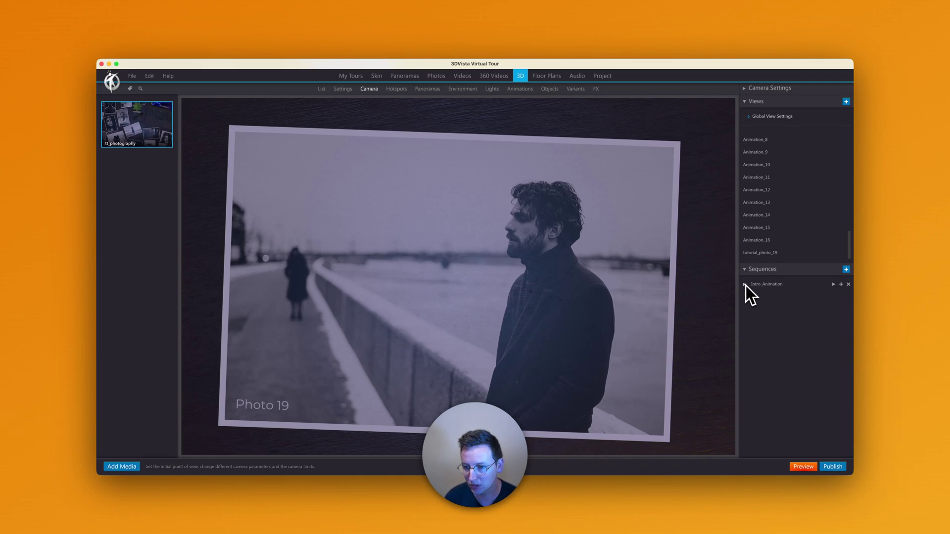
pyautogui.click(746, 285)
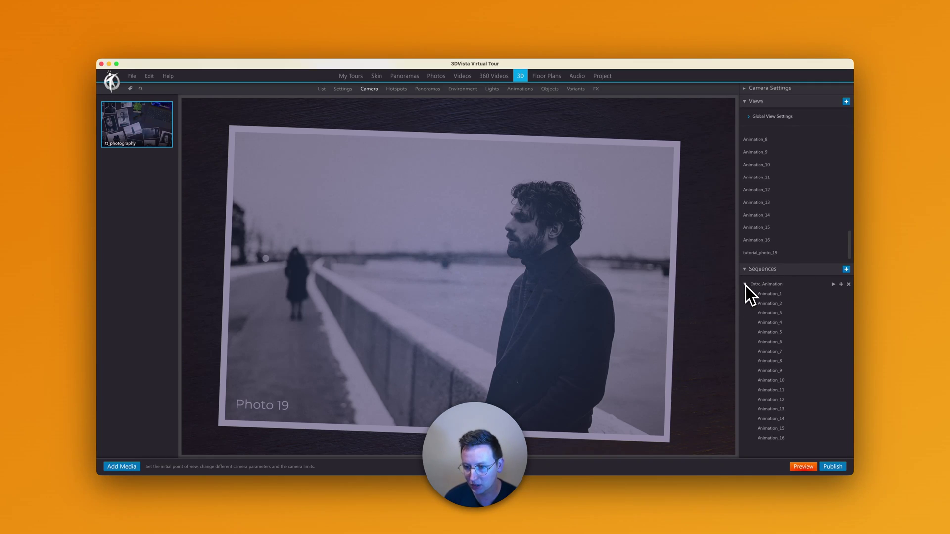
pyautogui.click(833, 285)
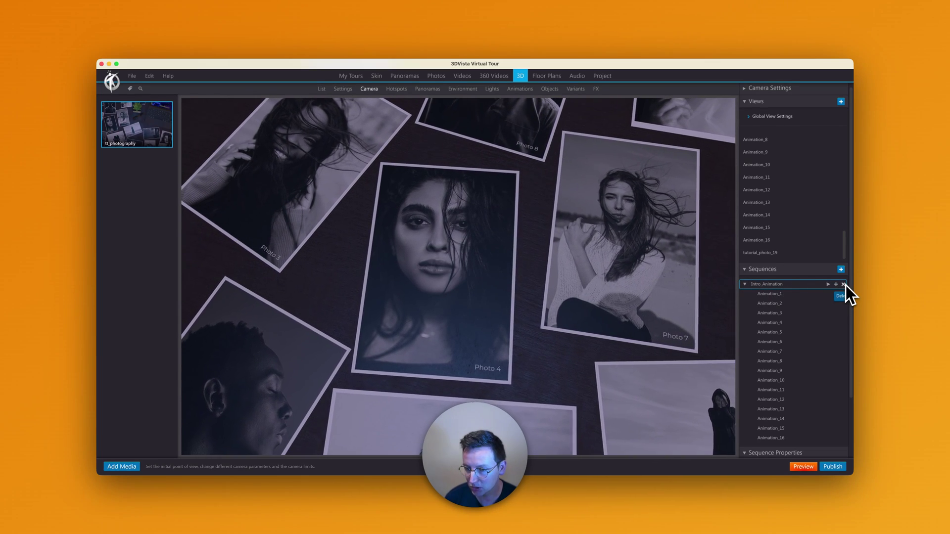
pyautogui.click(842, 285)
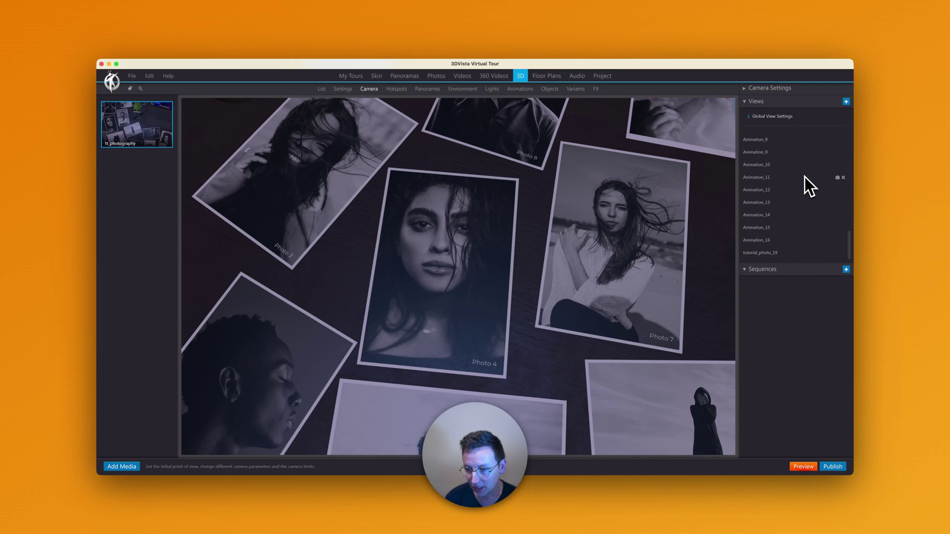
# Zoom out from tutorial_photo_19 and save the wider framing as tutorial_photo_19_zoomedout.
pyautogui.click(765, 256)
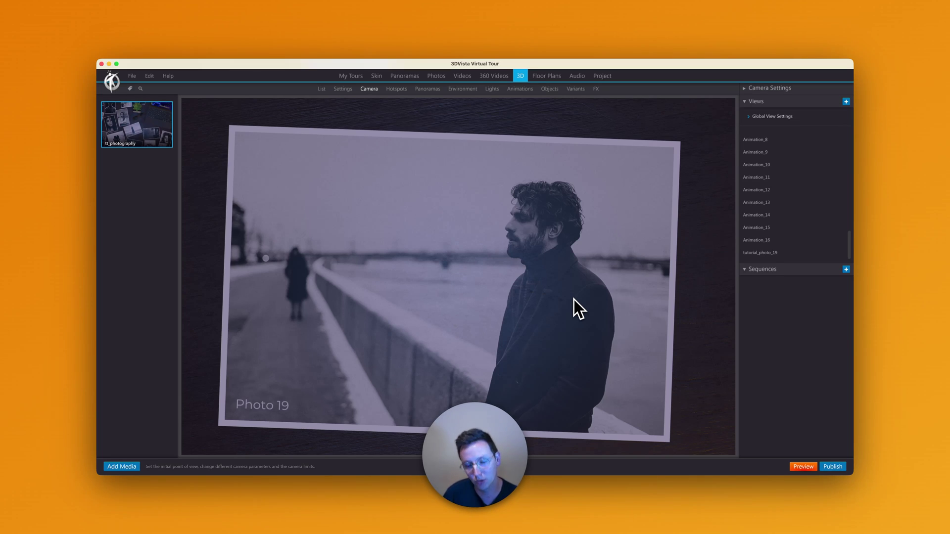
pyautogui.scroll(-5, 550, 298)
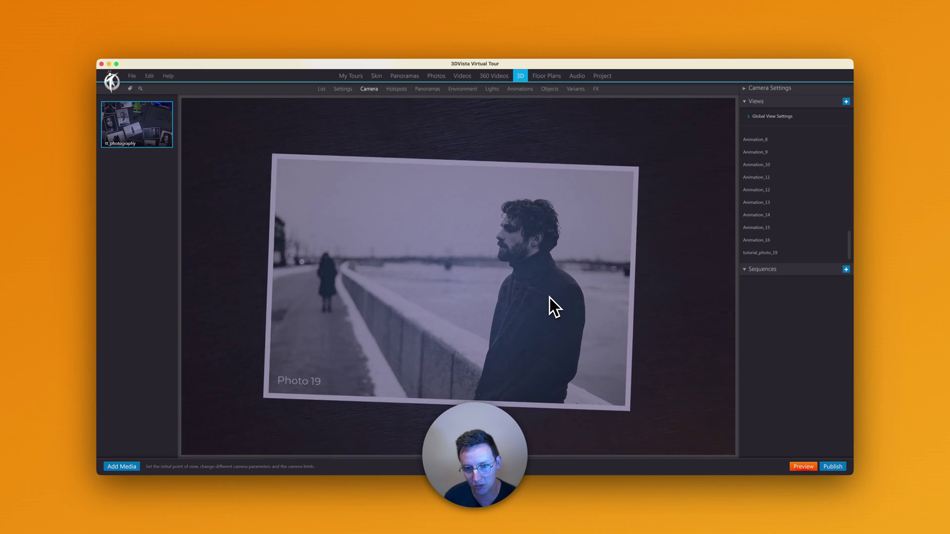
pyautogui.scroll(-5, 549, 296)
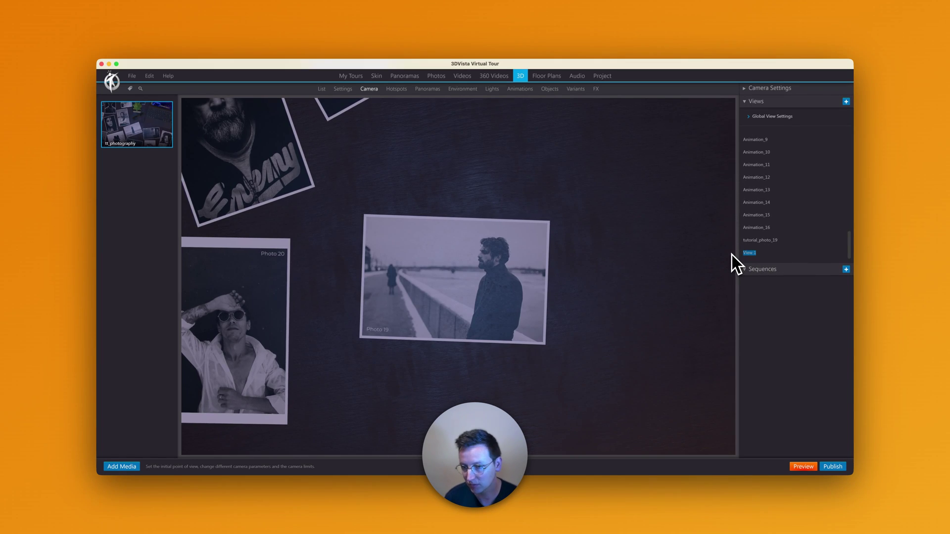
pyautogui.write('torial_photo_19_zoomedout')
pyautogui.press('Return')
# Pan the camera across the photo table to frame Photos 12, 15–18 and 25.
pyautogui.moveTo(435, 251); pyautogui.dragTo(514, 324)
pyautogui.moveTo(415, 223); pyautogui.dragTo(841, 329)
pyautogui.moveTo(433, 258); pyautogui.dragTo(420, 340)
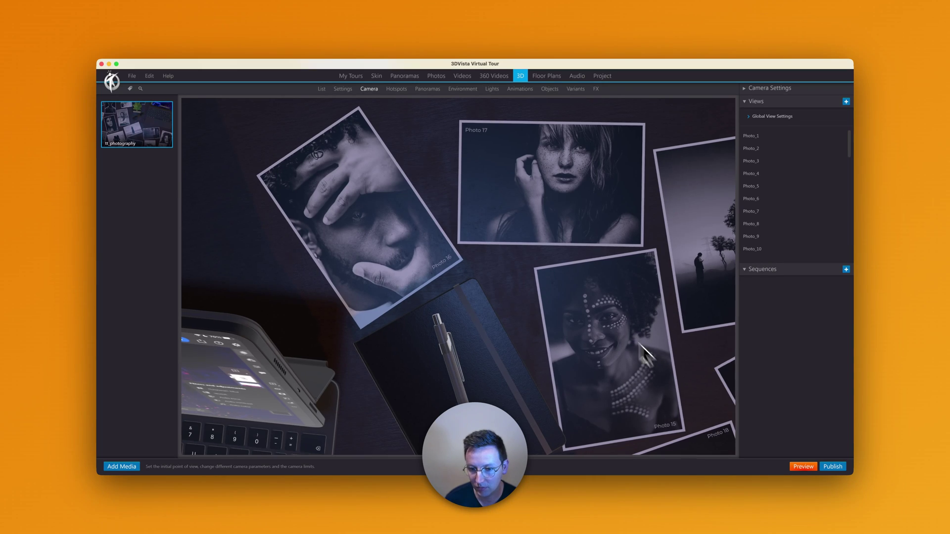
pyautogui.moveTo(646, 354); pyautogui.dragTo(370, 199)
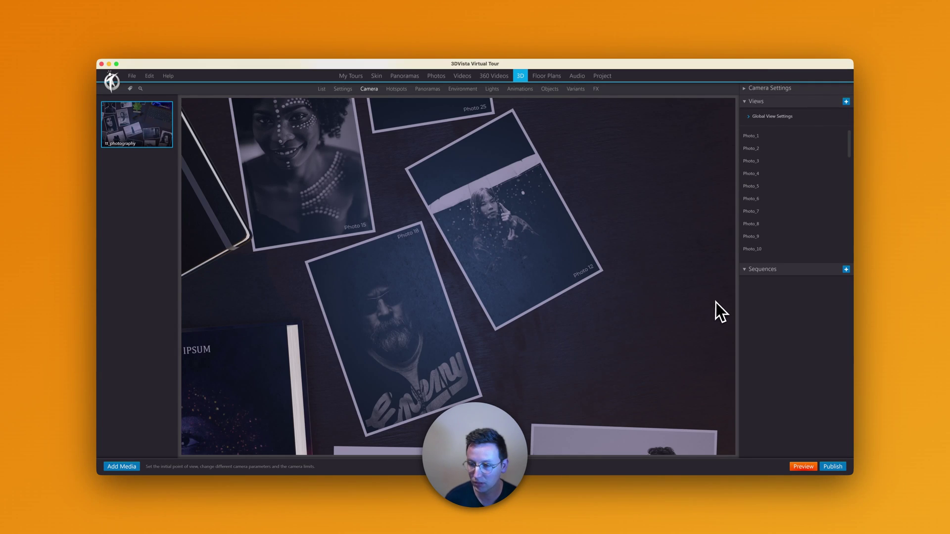
pyautogui.scroll(-10, 786, 240)
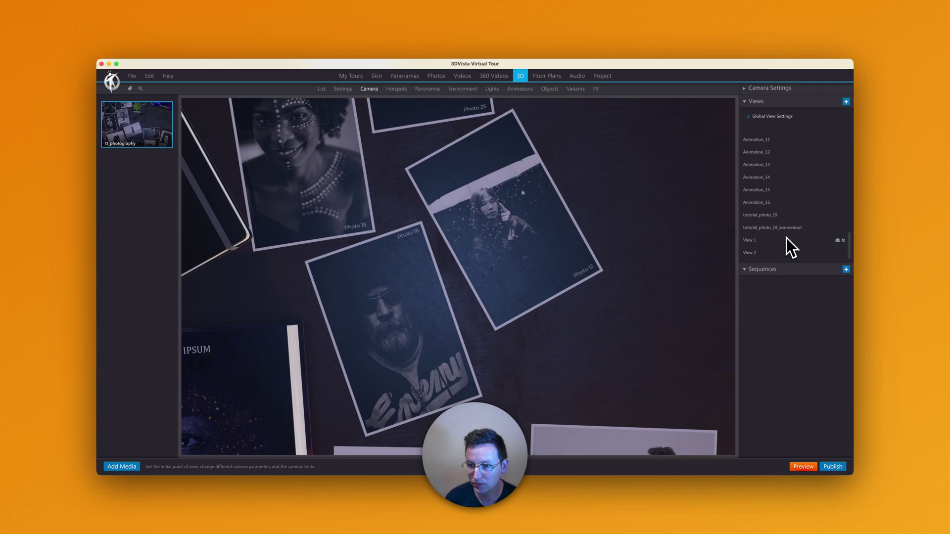
# Rename the new camera views to tutorial_3 and tutorial_4.
pyautogui.click(758, 242)
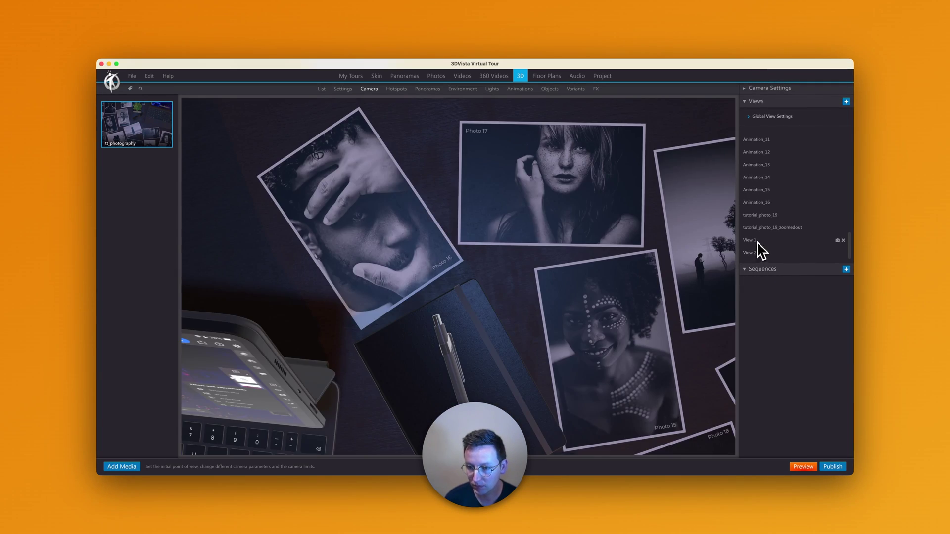
pyautogui.doubleClick(758, 242)
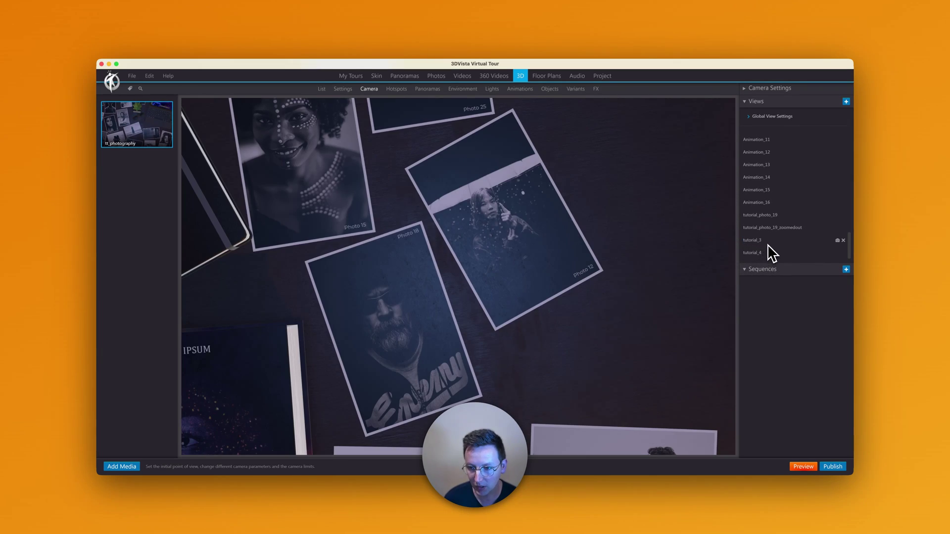
pyautogui.click(766, 244)
pyautogui.click(765, 251)
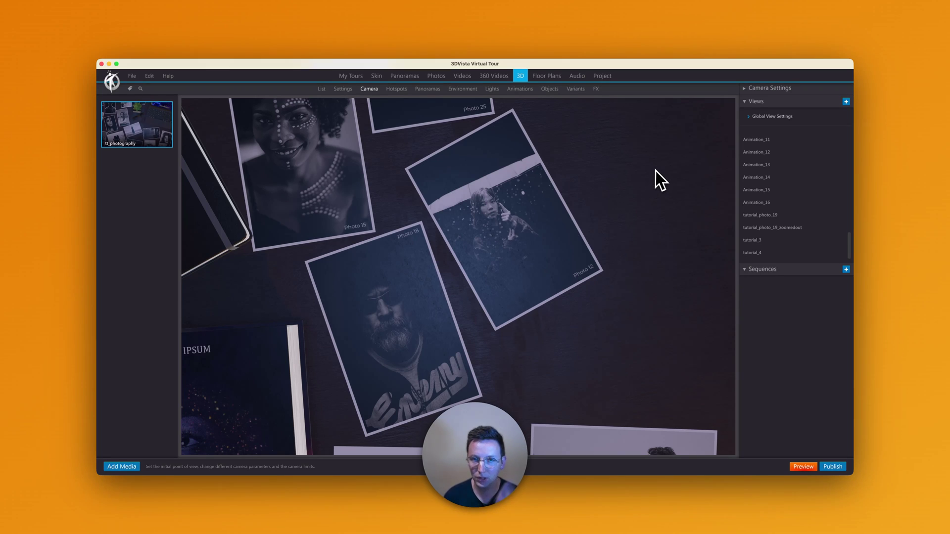
# Preview tutorial_photo_19, tutorial_photo_19_zoomedout, tutorial_3 and tutorial_4 in turn.
pyautogui.click(765, 216)
pyautogui.click(770, 228)
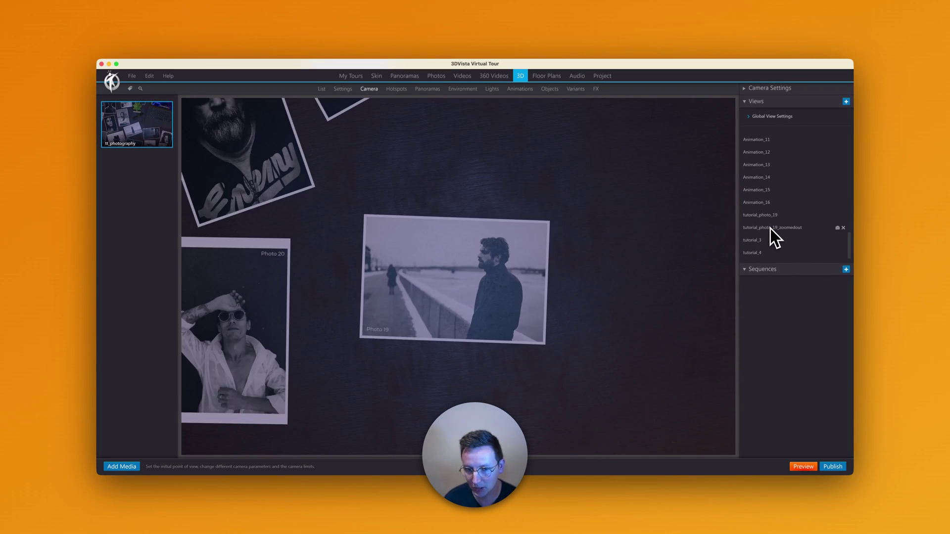
pyautogui.click(751, 242)
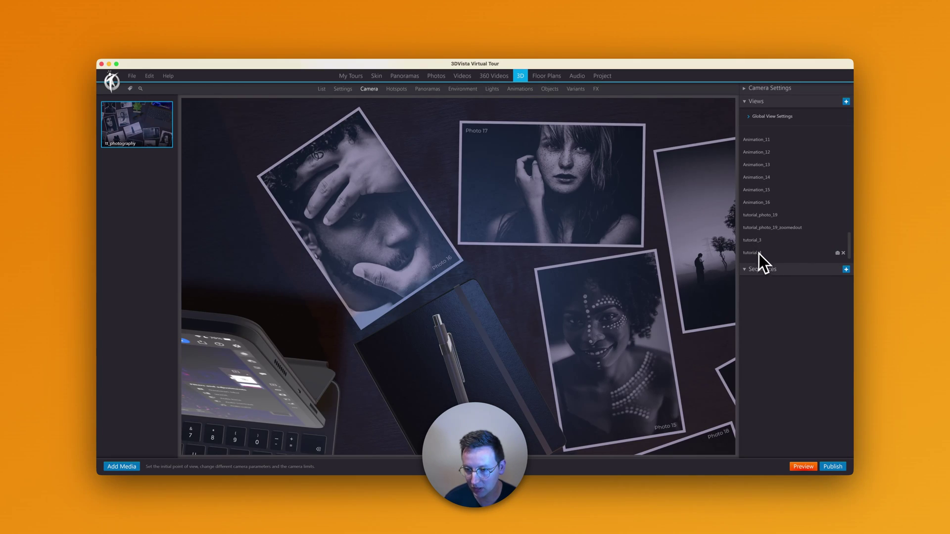
pyautogui.click(760, 253)
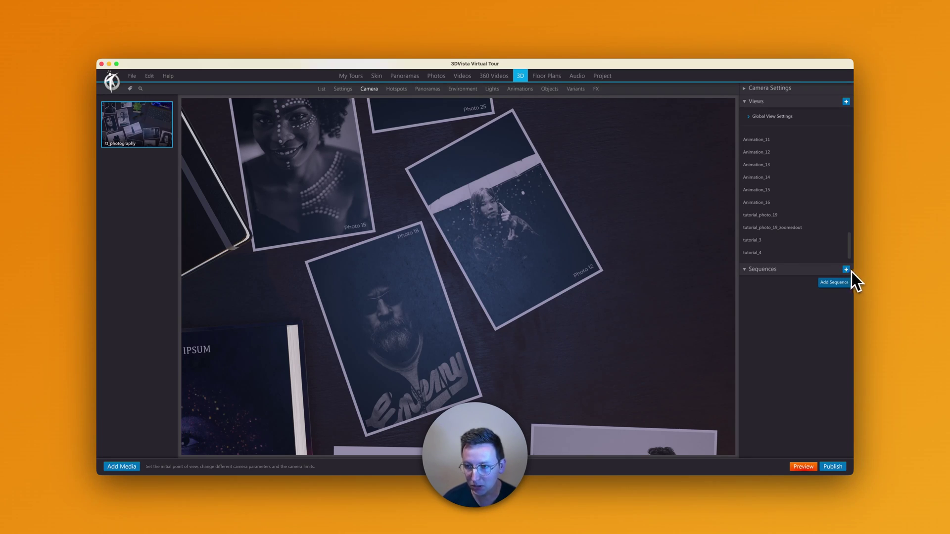
# Switch the Global View Settings inertia easing from Quad In Out to Linear.
pyautogui.click(762, 117)
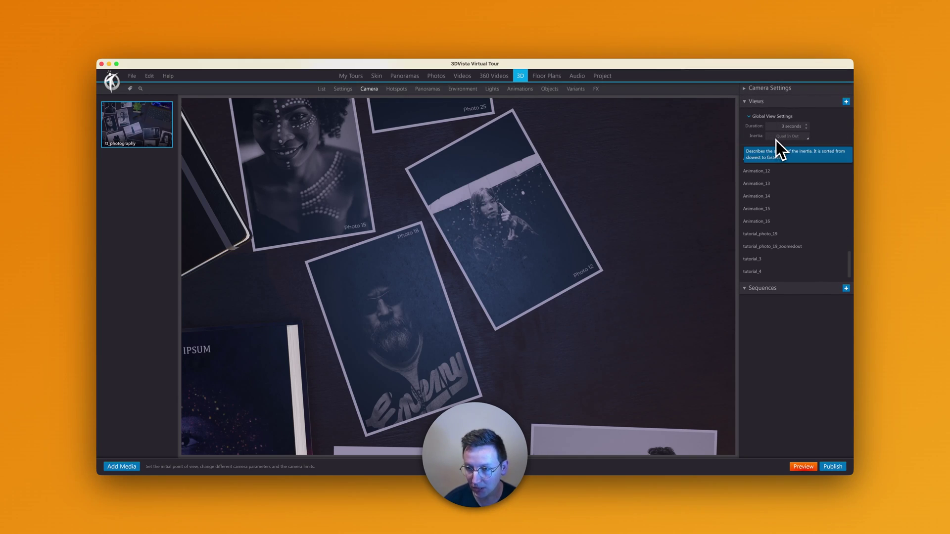
pyautogui.click(775, 138)
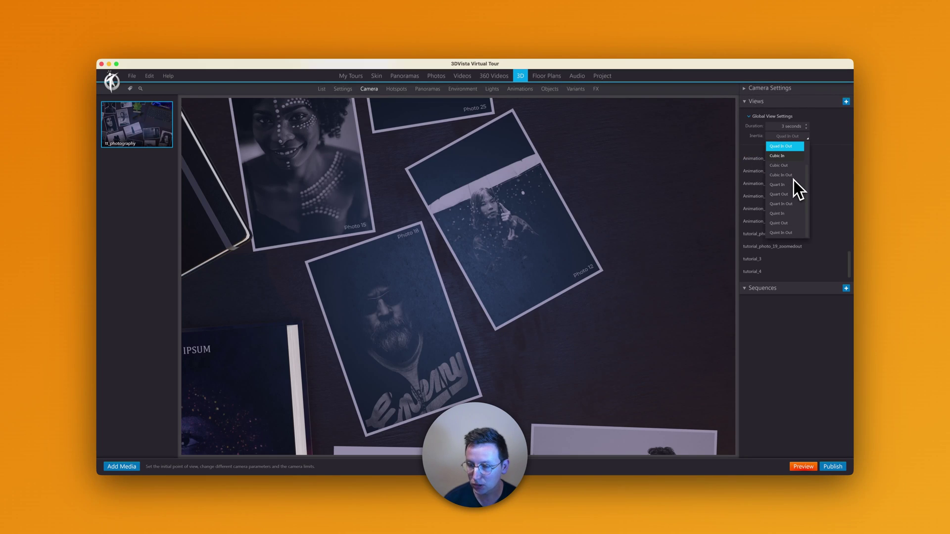
pyautogui.scroll(1, 790, 186)
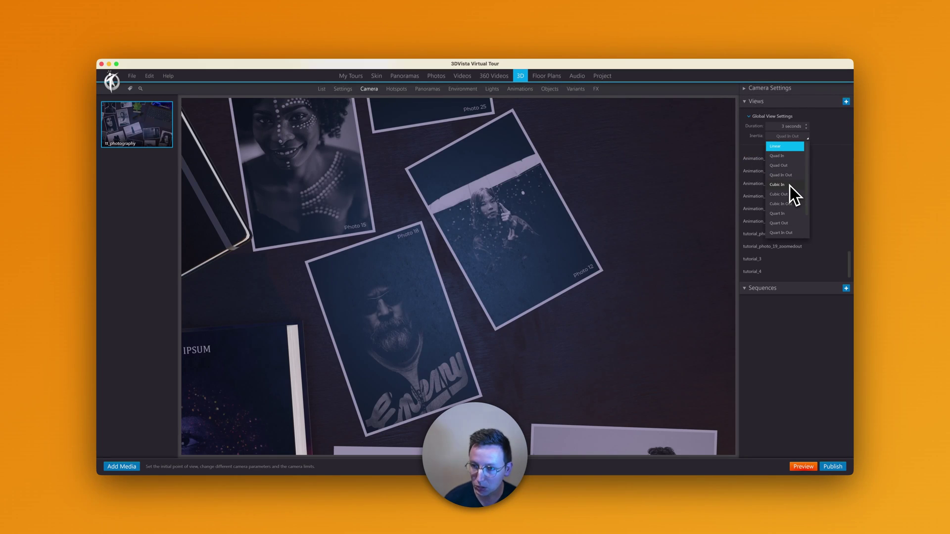
pyautogui.click(778, 149)
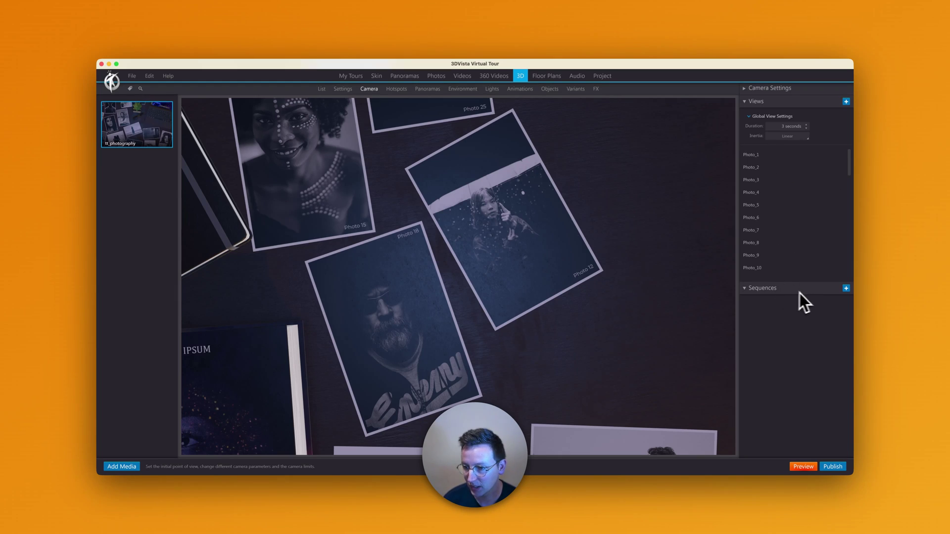
# Add a sequence with tutorial_photo_19, tutorial_photo_19_zoomedout, tutorial_3 and tutorial_4.
pyautogui.click(846, 288)
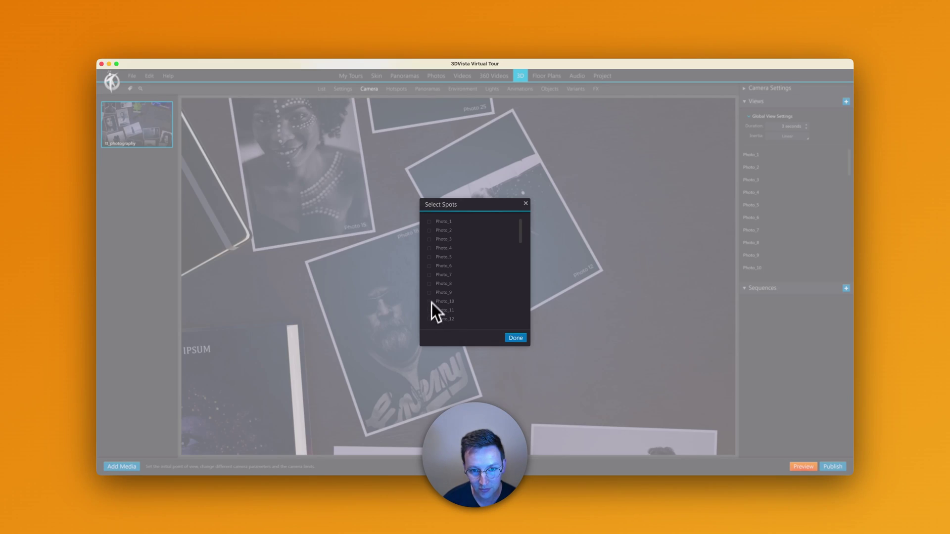
pyautogui.scroll(-15, 450, 292)
pyautogui.click(451, 292)
pyautogui.click(452, 300)
pyautogui.click(445, 310)
pyautogui.click(444, 319)
pyautogui.click(517, 338)
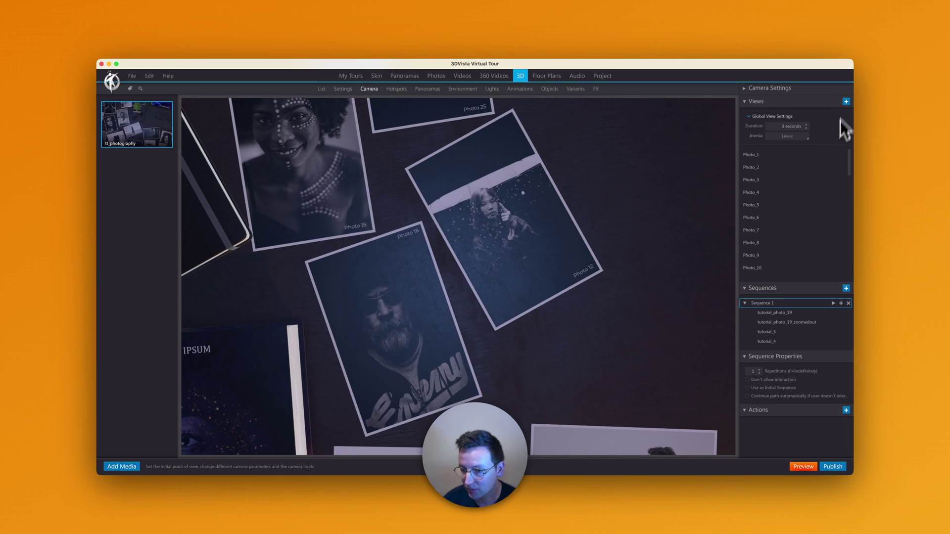
# Review the sequence's steps, ending back on tutorial_photo_19.
pyautogui.click(776, 316)
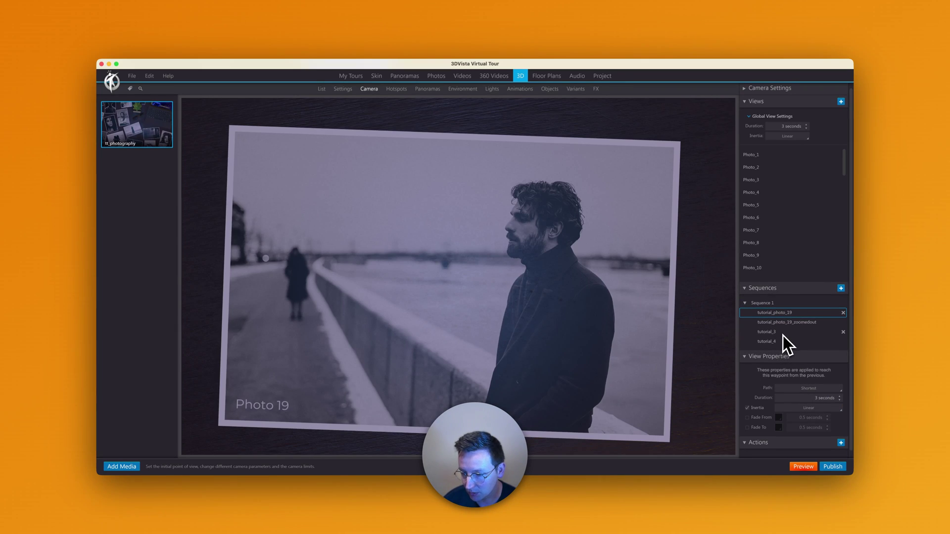
pyautogui.click(781, 324)
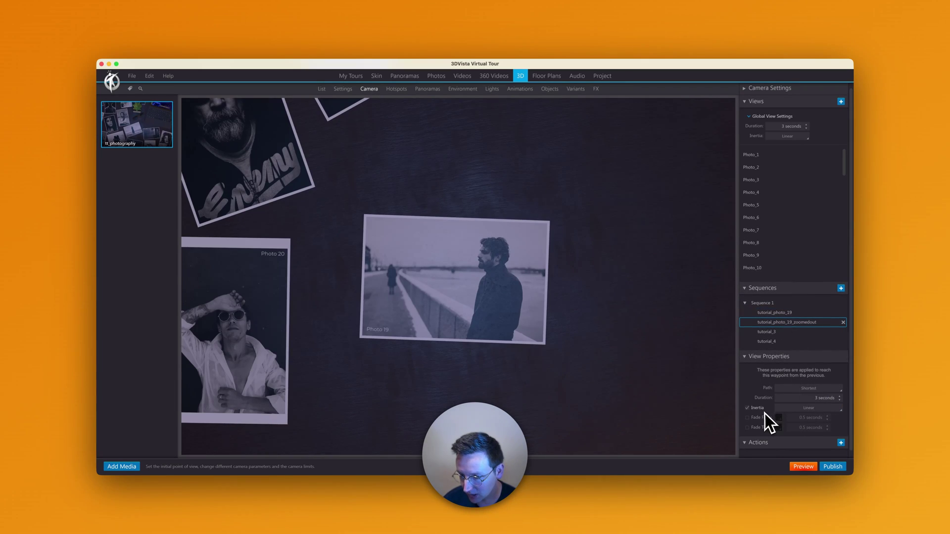
pyautogui.click(767, 341)
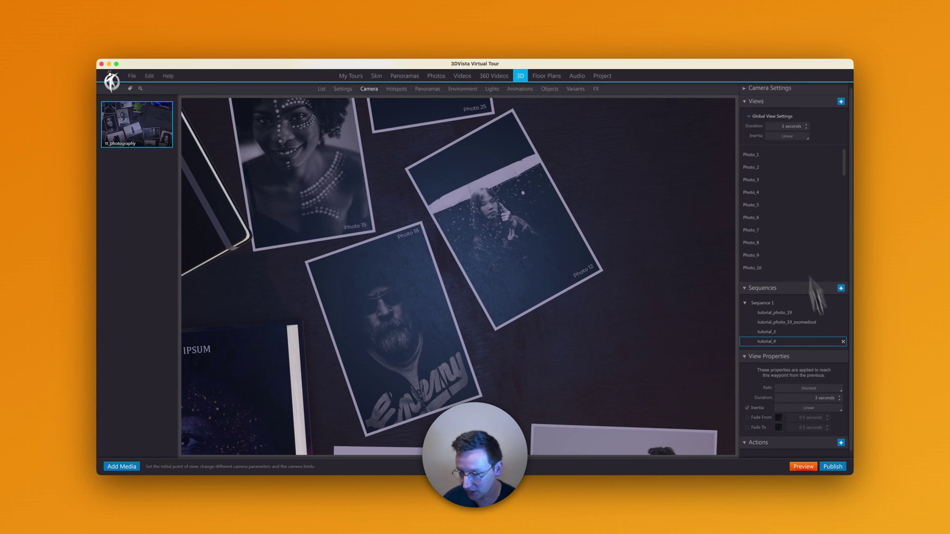
pyautogui.click(784, 314)
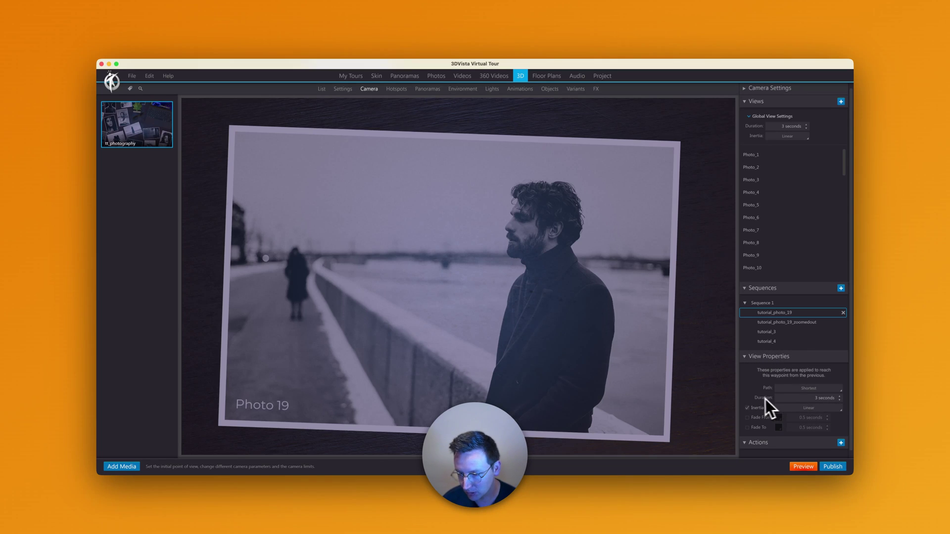
# Give the first step a 0-second duration and the zoomed-out step 6 seconds.
pyautogui.click(806, 400)
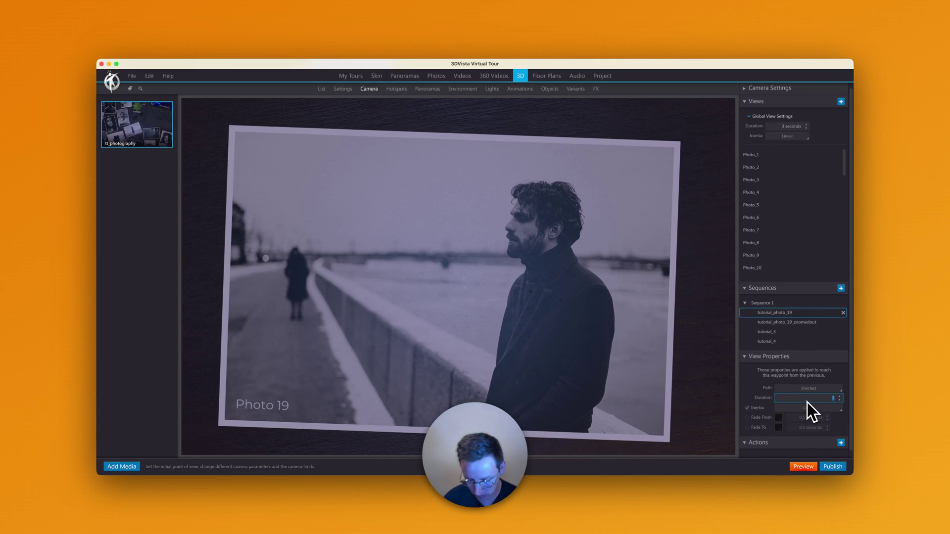
pyautogui.press('Tab')
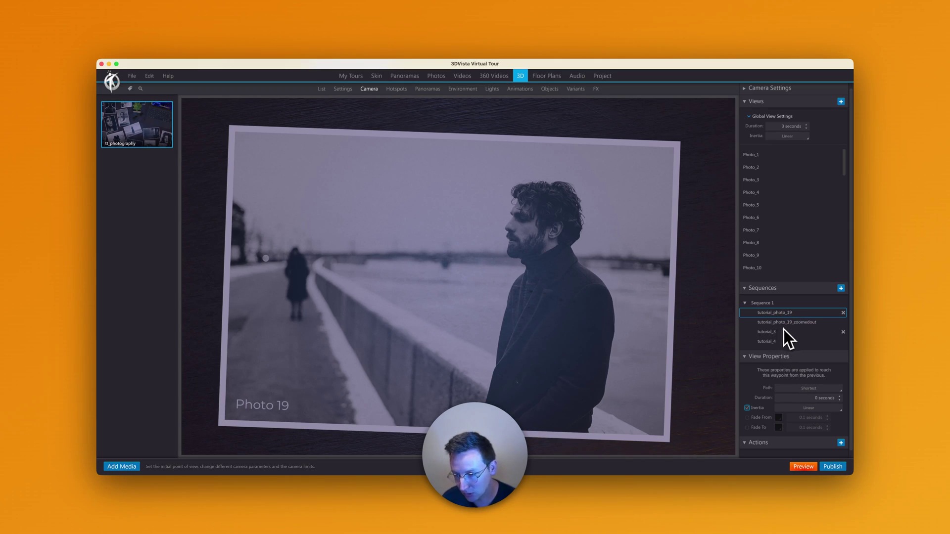
pyautogui.click(803, 324)
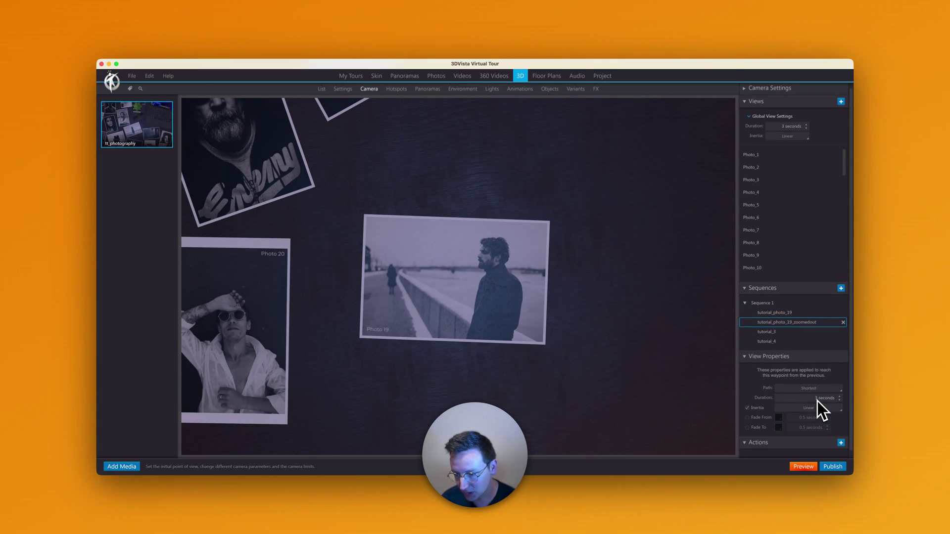
pyautogui.click(818, 401)
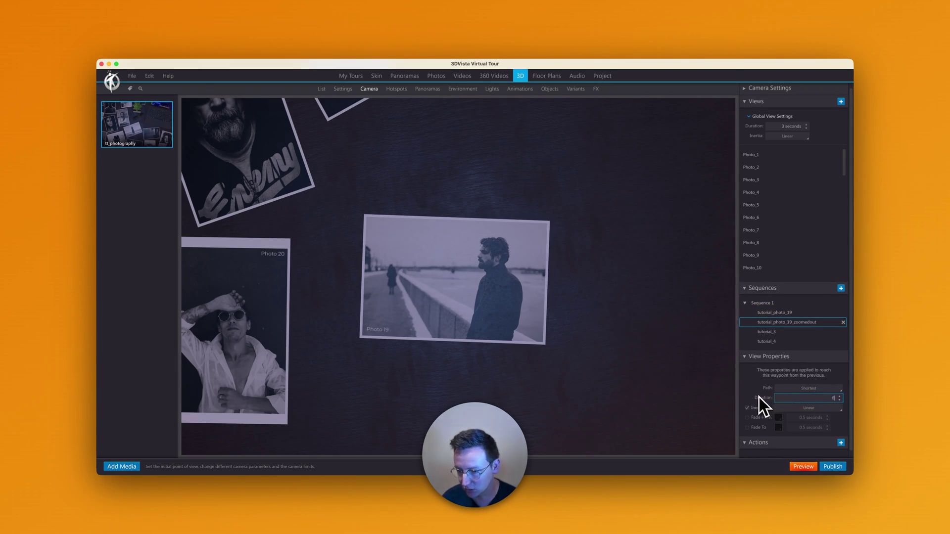
pyautogui.write('6')
pyautogui.press('Tab')
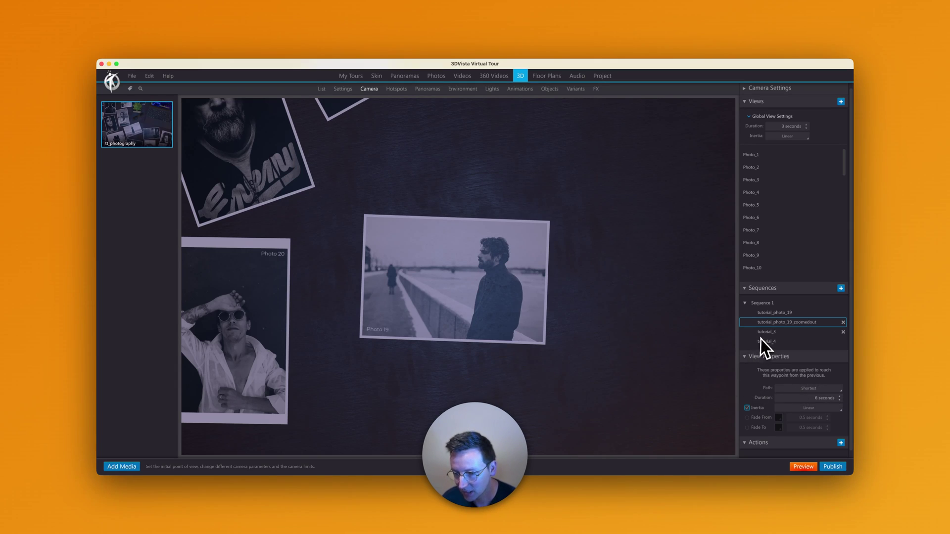
# Enable 1-second fade-in and fade-out on the tutorial_photo_19_zoomedout waypoint.
pyautogui.click(758, 420)
pyautogui.click(764, 428)
pyautogui.click(805, 419)
pyautogui.write('1')
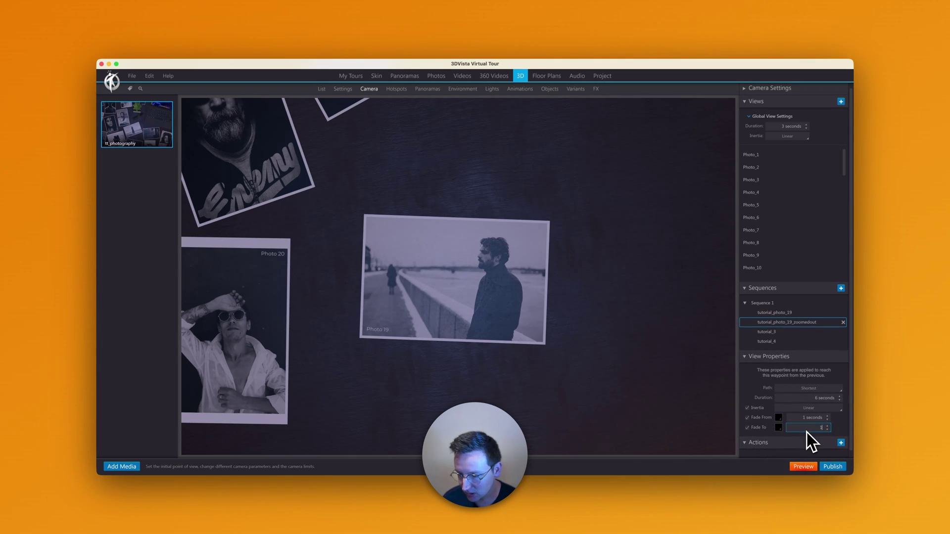
pyautogui.click(785, 332)
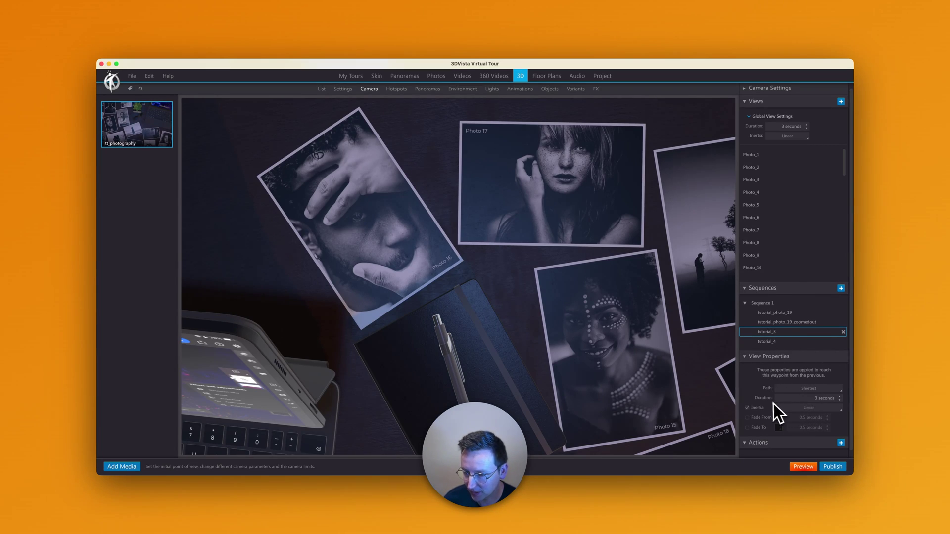
pyautogui.click(785, 323)
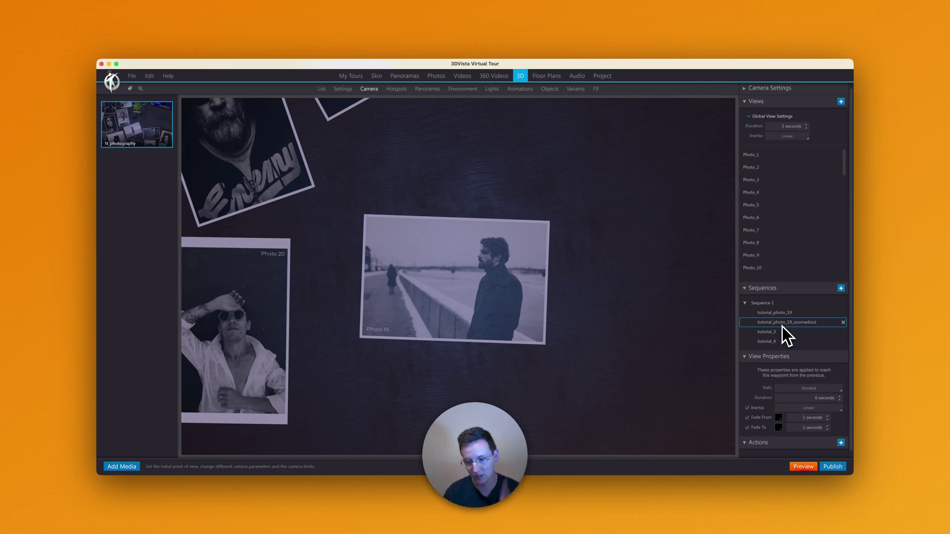
# Make tutorial_3 a 0-second move with 0.1-second fade-in and fade-out.
pyautogui.click(782, 331)
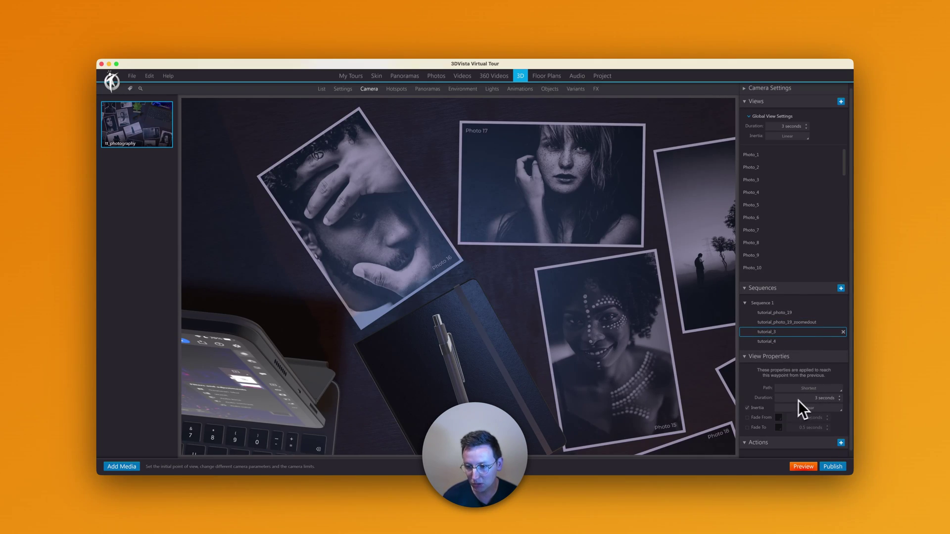
pyautogui.click(812, 399)
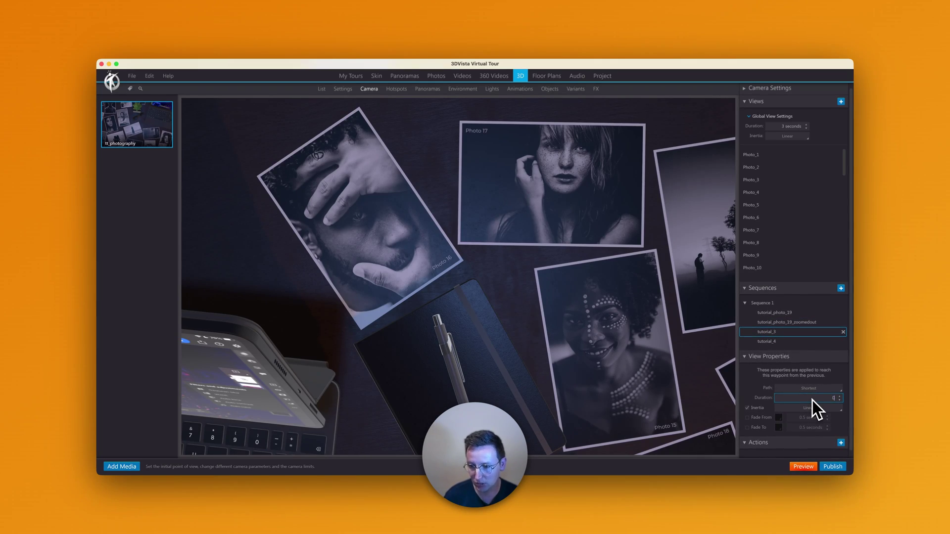
pyautogui.write('0')
pyautogui.press('Tab')
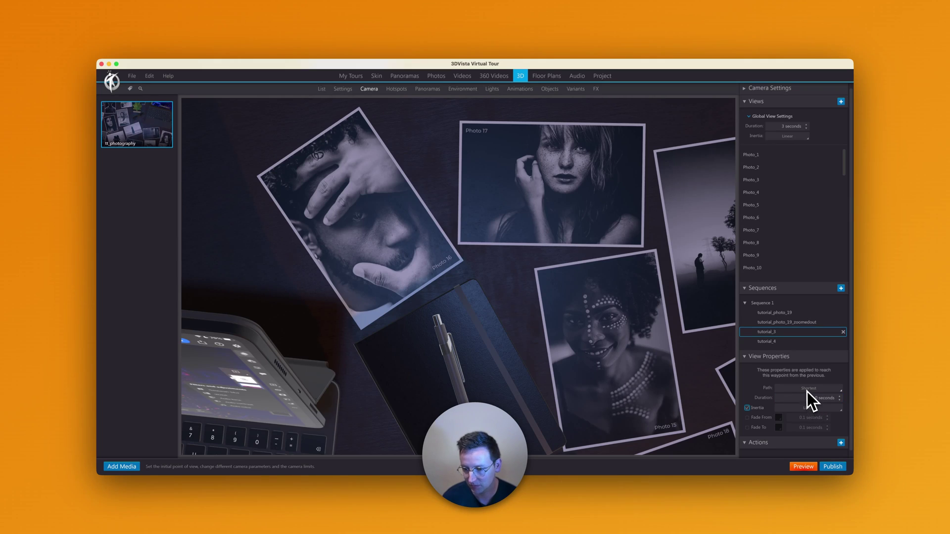
pyautogui.click(756, 419)
pyautogui.click(762, 426)
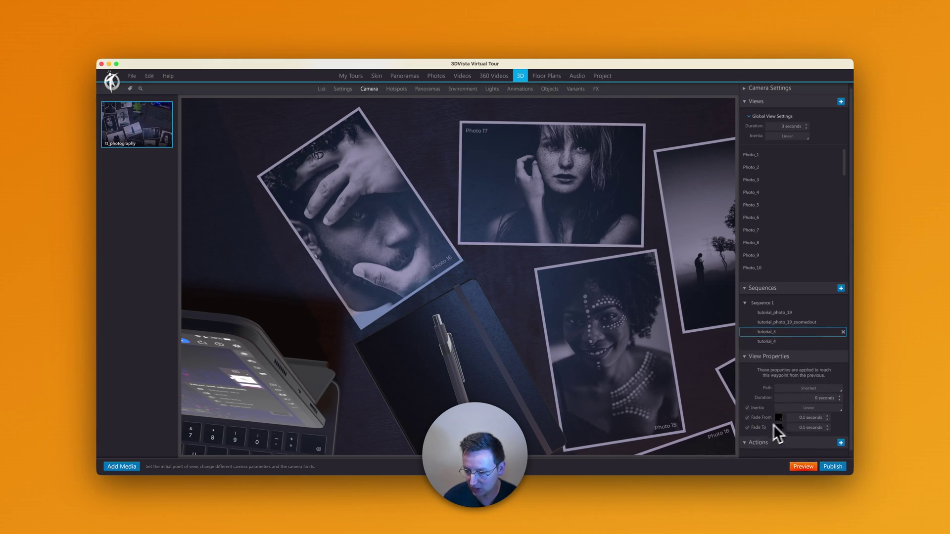
pyautogui.click(798, 418)
pyautogui.press('Tab')
pyautogui.click(811, 429)
# Set tutorial_4 to a 6-second duration with a 0.5-second fade-in.
pyautogui.click(772, 342)
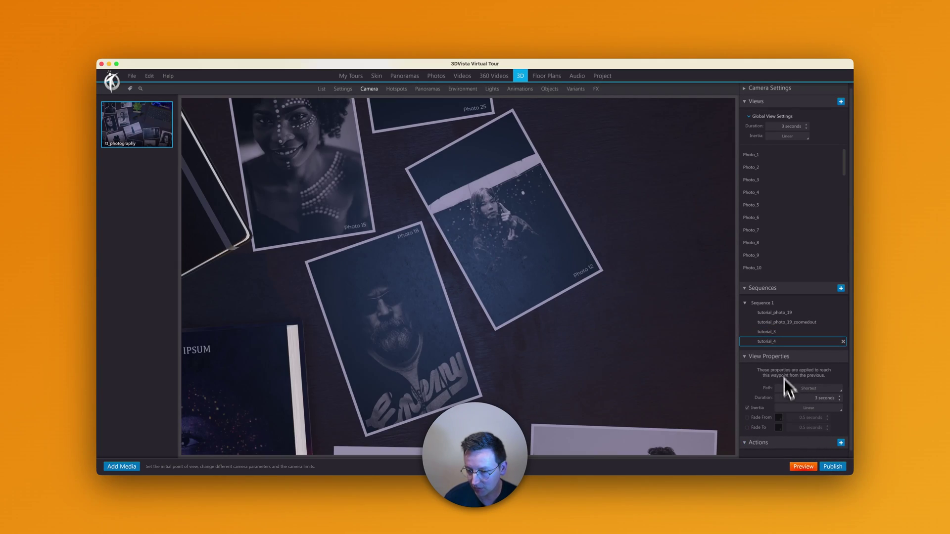
pyautogui.click(805, 399)
pyautogui.write('6')
pyautogui.press('Tab')
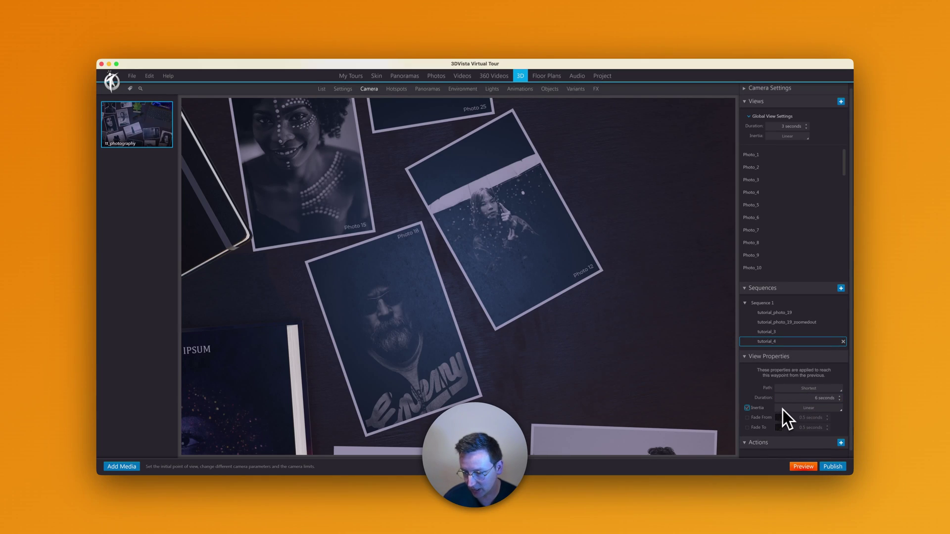
pyautogui.click(762, 421)
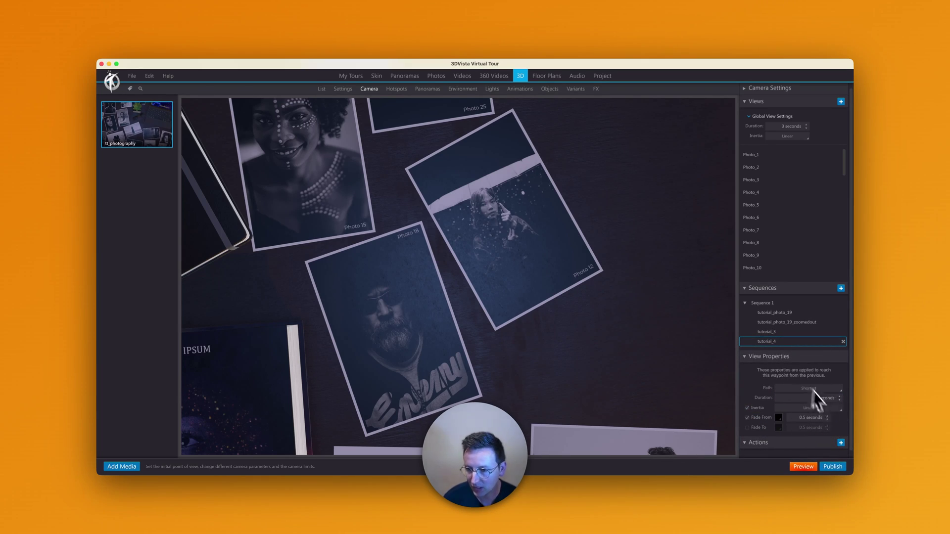
# Play Sequence 1's camera path, then return to the tutorial_photo_19 waypoint.
pyautogui.click(785, 304)
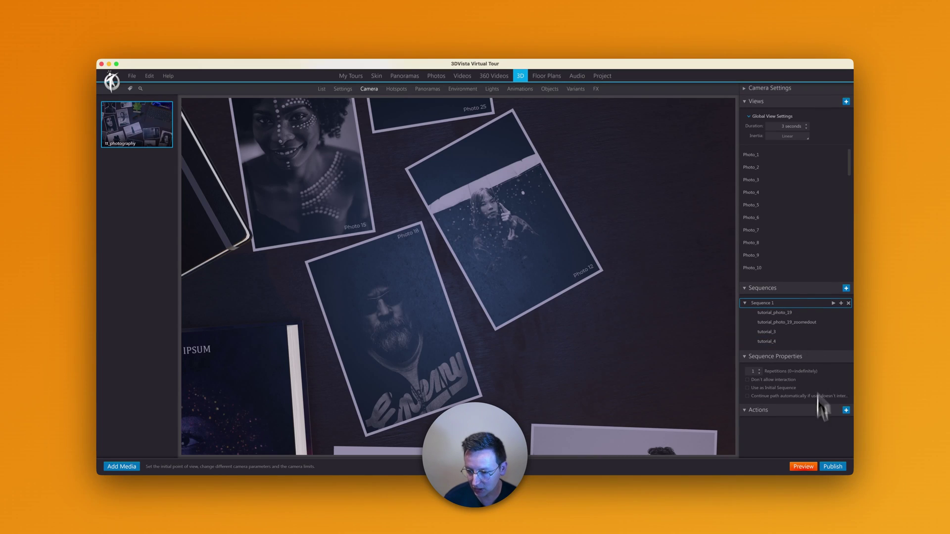
pyautogui.click(833, 303)
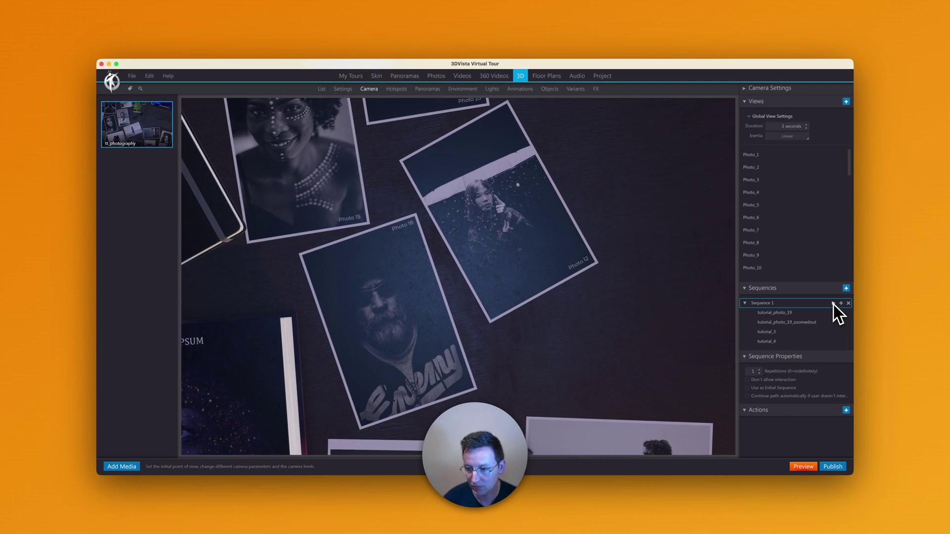
pyautogui.click(791, 312)
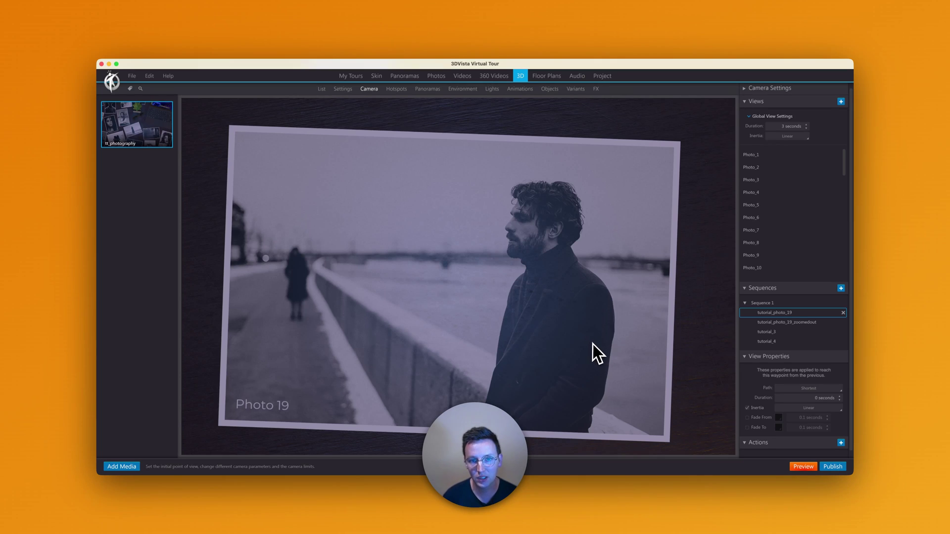
# Compare the desk with Baked Textures on and off under Lights, leaving it off.
pyautogui.click(497, 90)
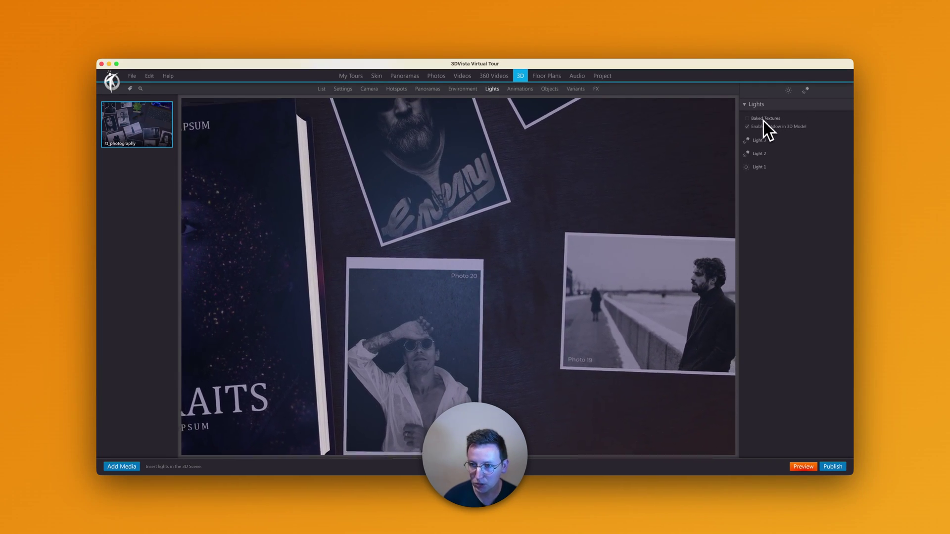
pyautogui.click(767, 121)
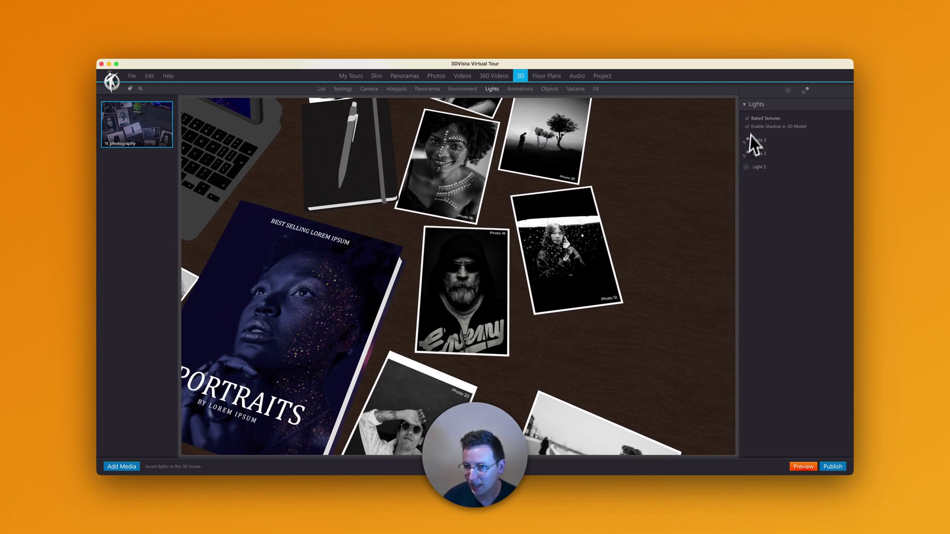
pyautogui.click(755, 120)
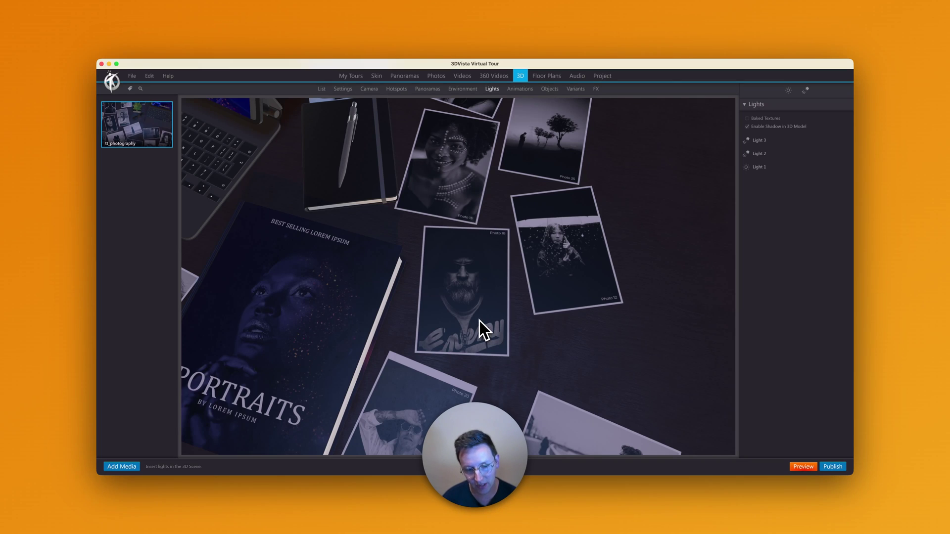
pyautogui.moveTo(414, 387); pyautogui.dragTo(491, 269)
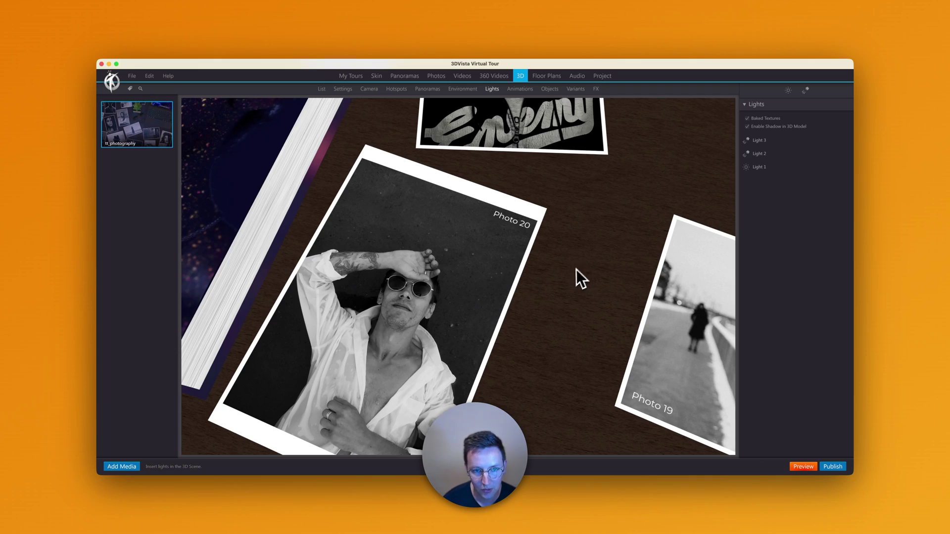
pyautogui.moveTo(574, 275); pyautogui.dragTo(569, 358)
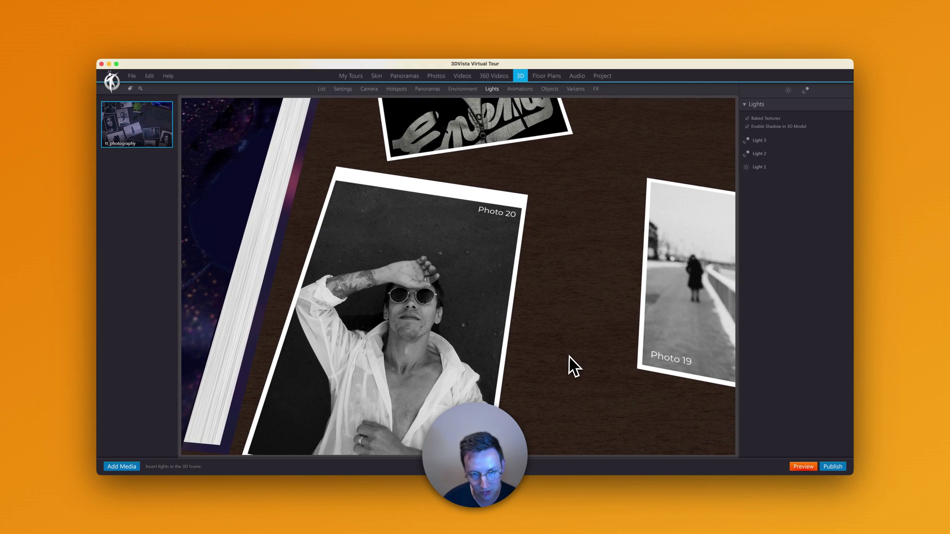
pyautogui.click(773, 120)
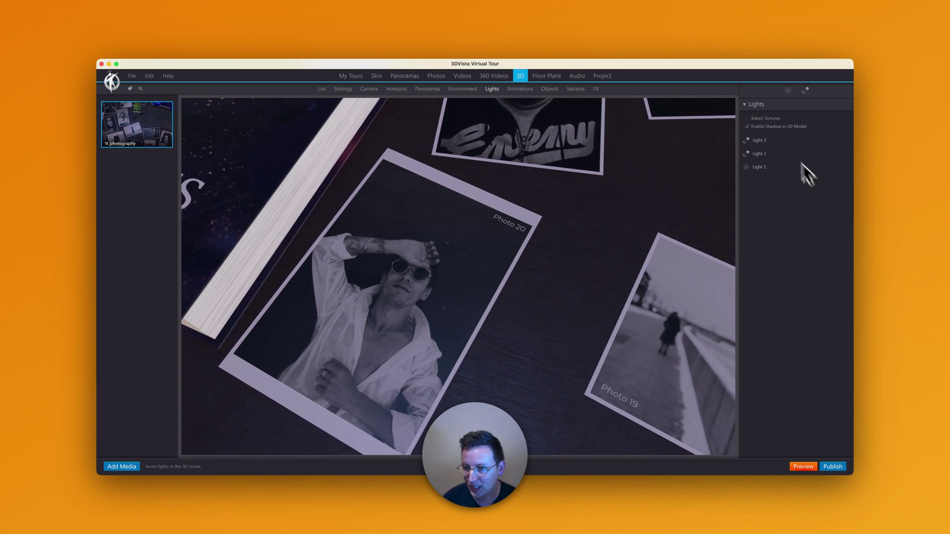
# Raise Light 3's intensity to 0.49, then adjust the Light 2 and Light 1 intensity sliders.
pyautogui.click(767, 142)
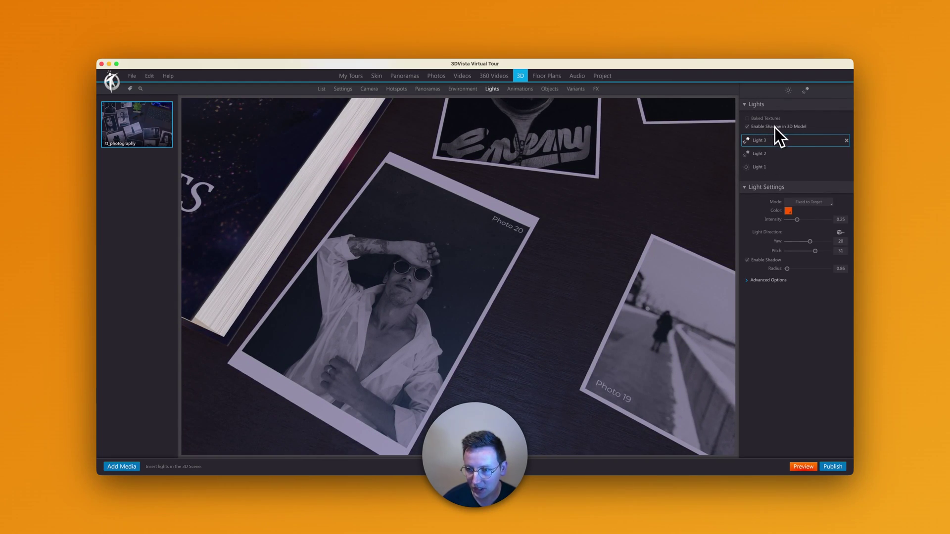
pyautogui.click(764, 155)
pyautogui.click(767, 167)
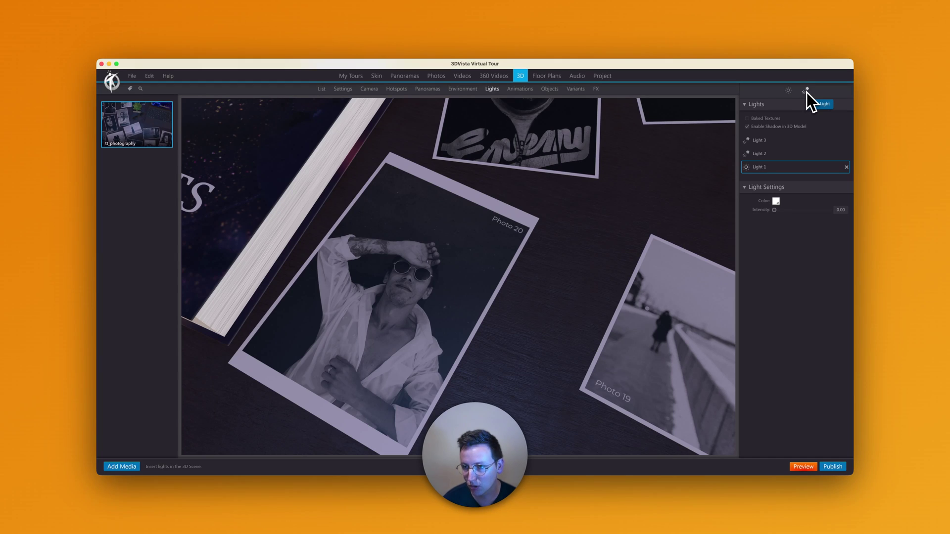
pyautogui.click(775, 142)
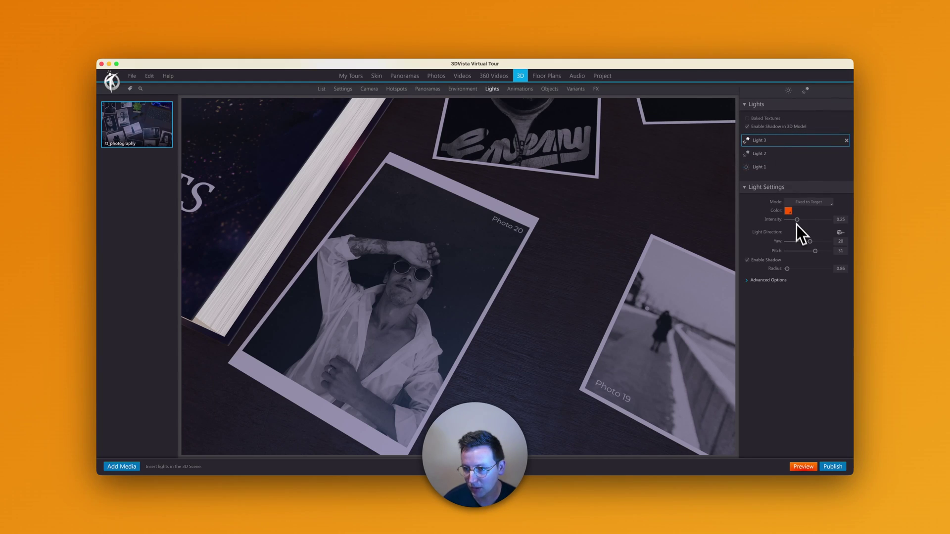
pyautogui.moveTo(798, 221); pyautogui.dragTo(807, 223)
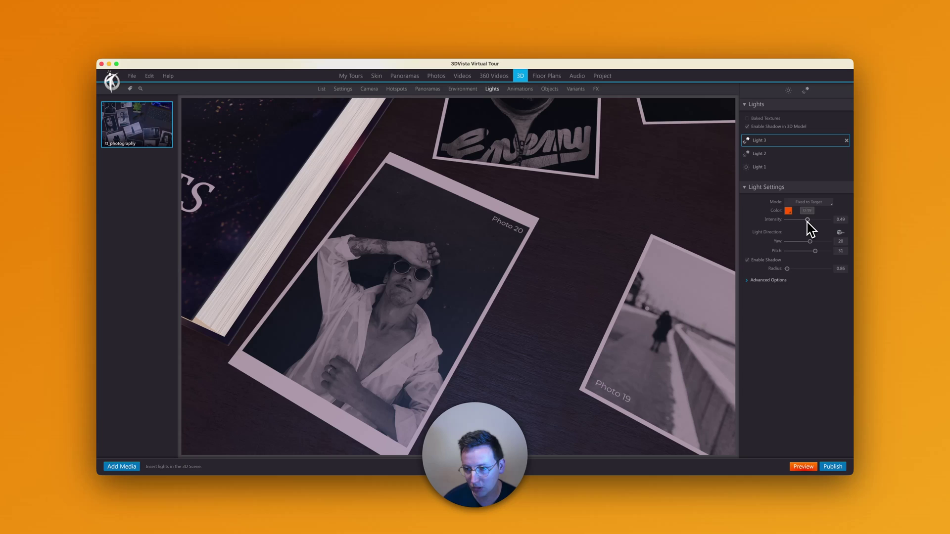
pyautogui.click(772, 154)
pyautogui.moveTo(805, 221); pyautogui.dragTo(812, 221)
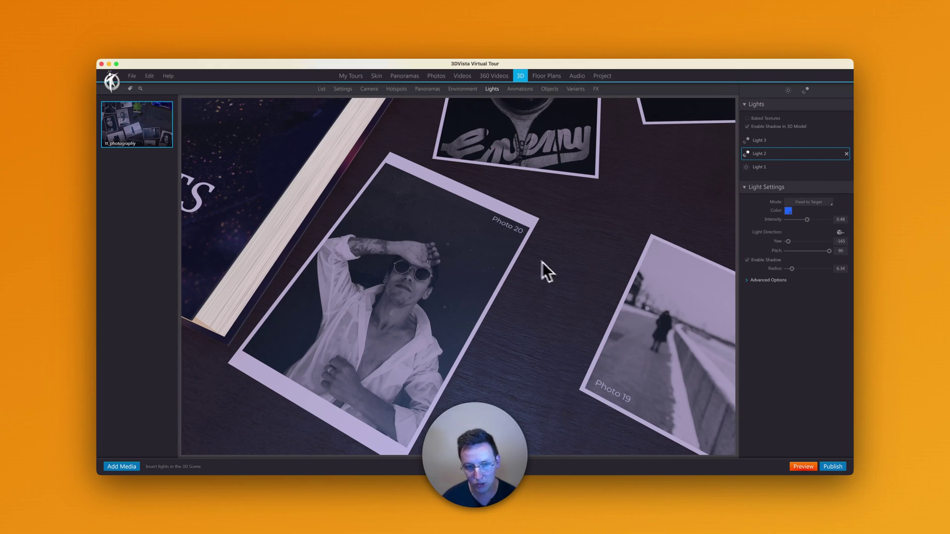
pyautogui.moveTo(515, 255); pyautogui.dragTo(555, 313)
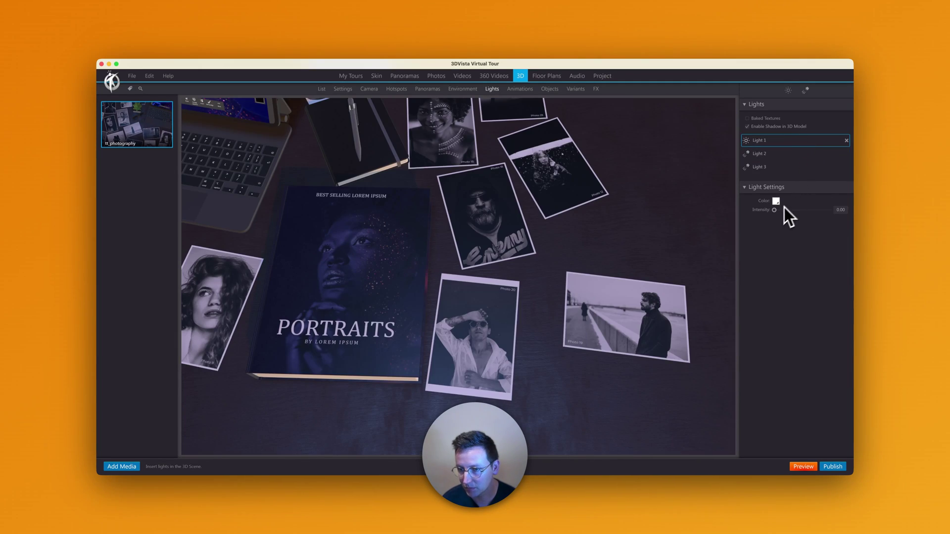
pyautogui.moveTo(784, 207); pyautogui.dragTo(766, 213)
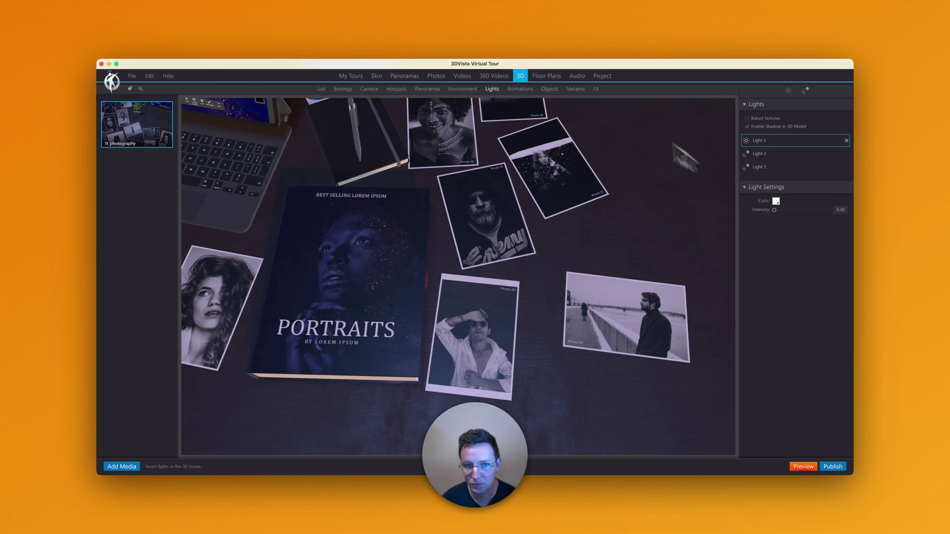